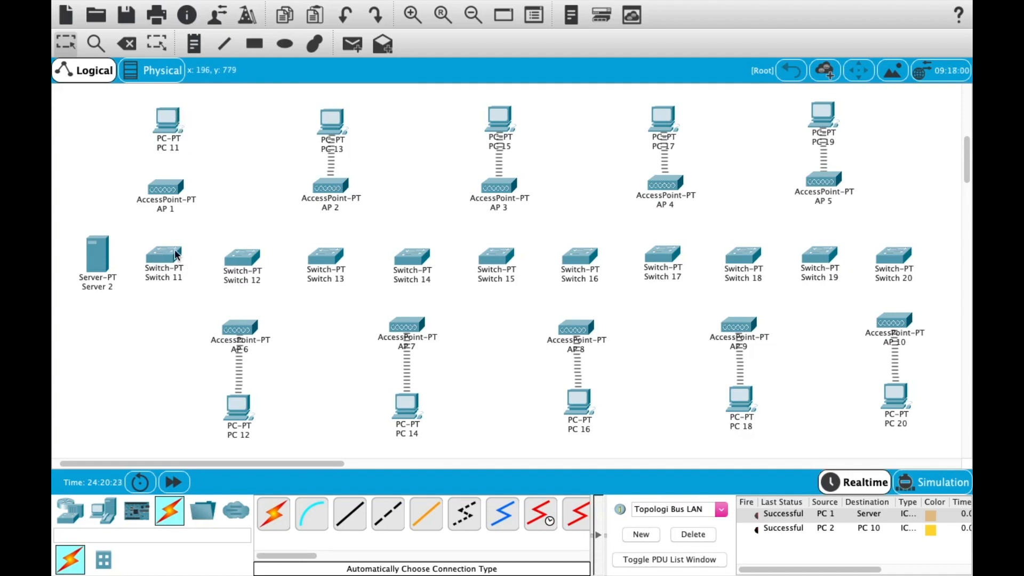
mouse_move(169, 183)
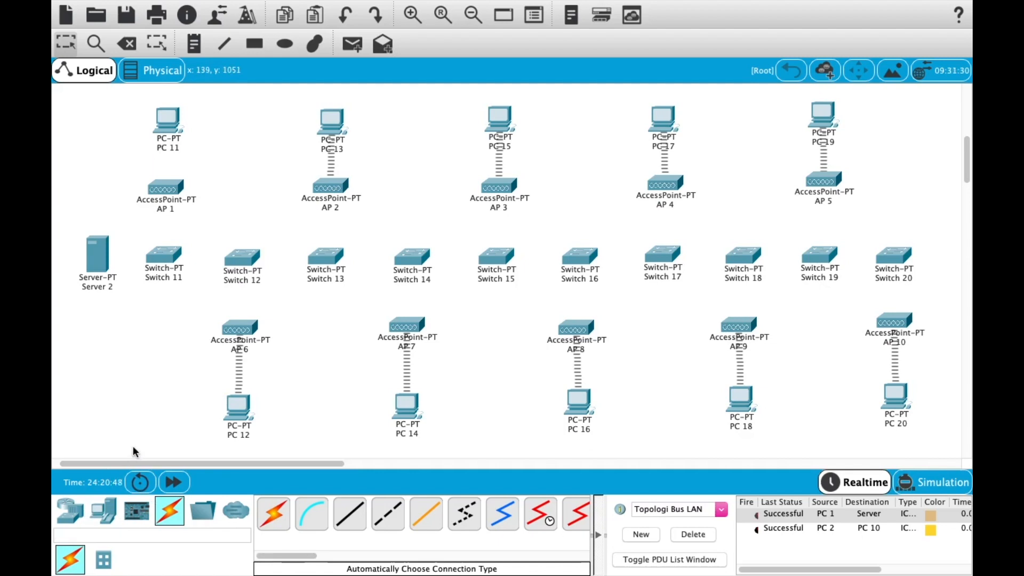
left_click(99, 514)
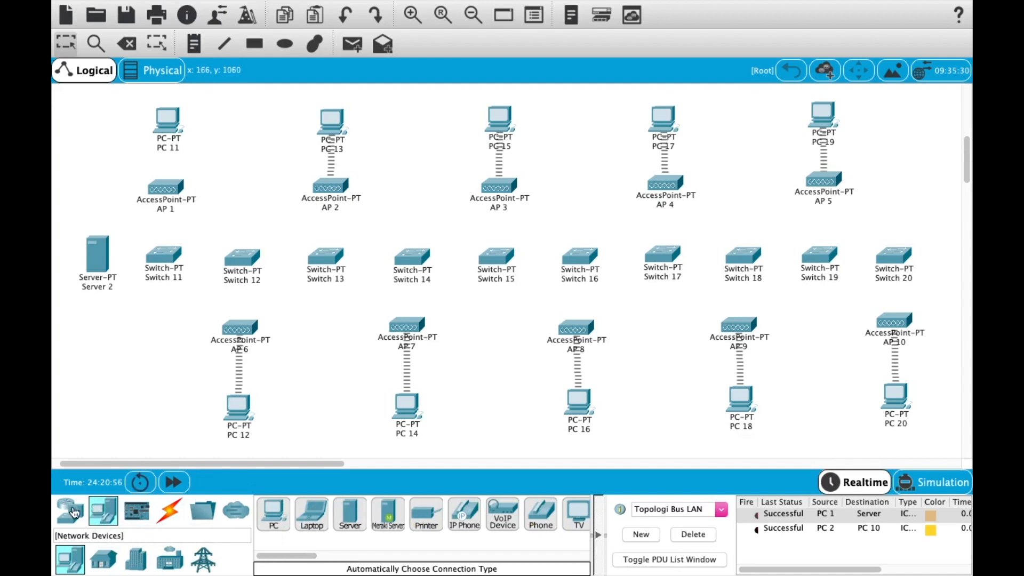
left_click(75, 513)
left_click(102, 559)
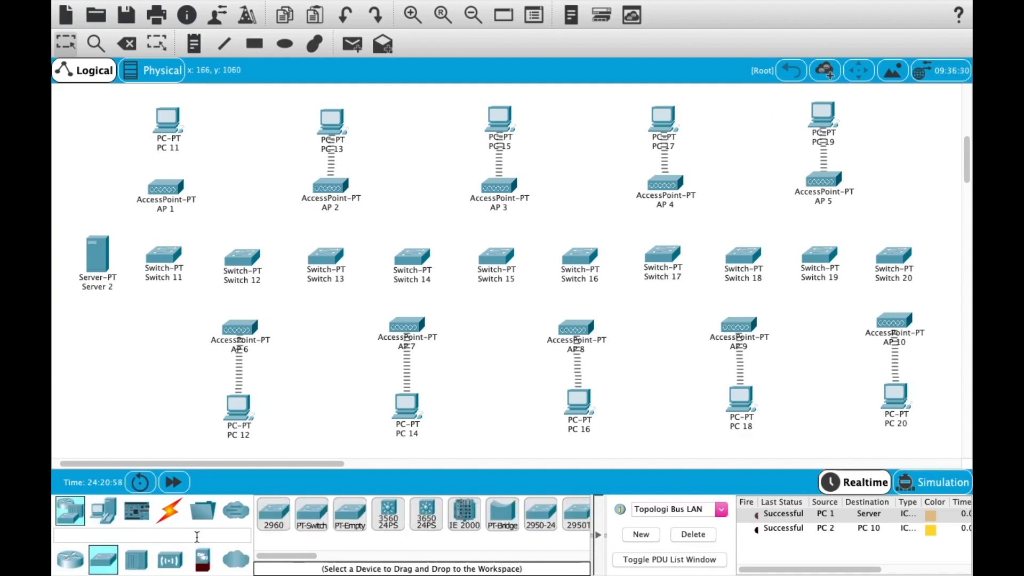
left_click(73, 515)
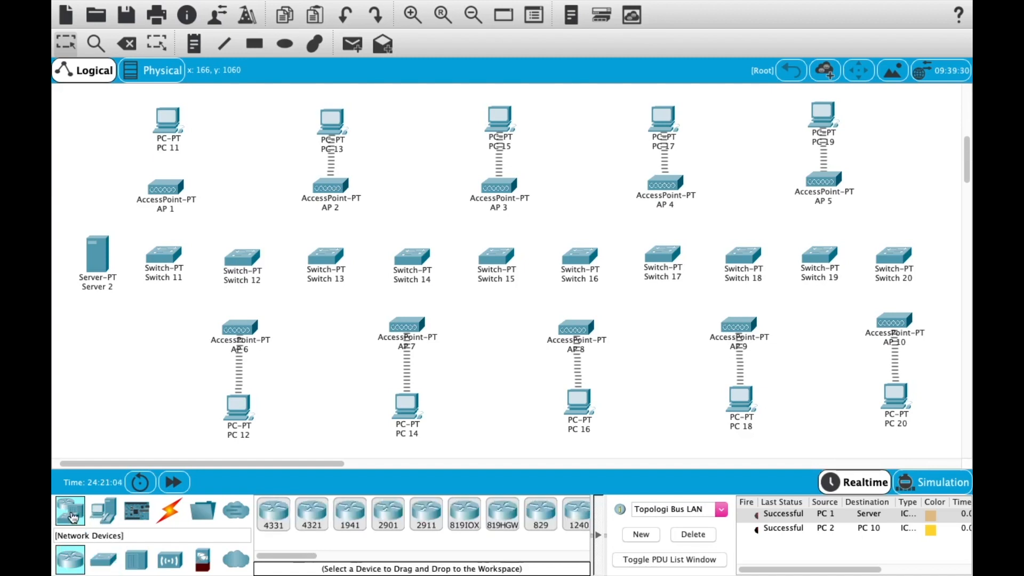
left_click(168, 561)
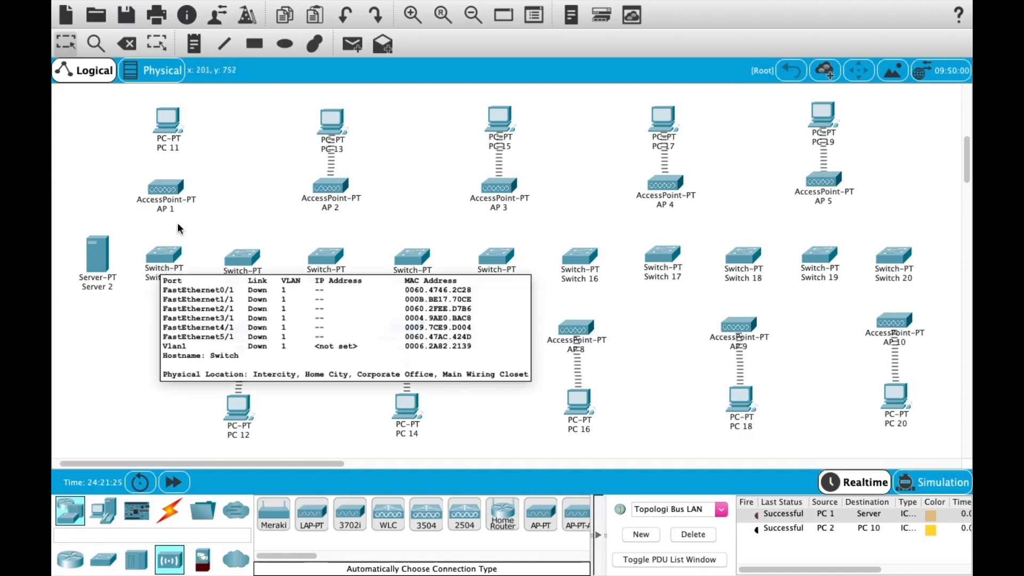
mouse_move(176, 207)
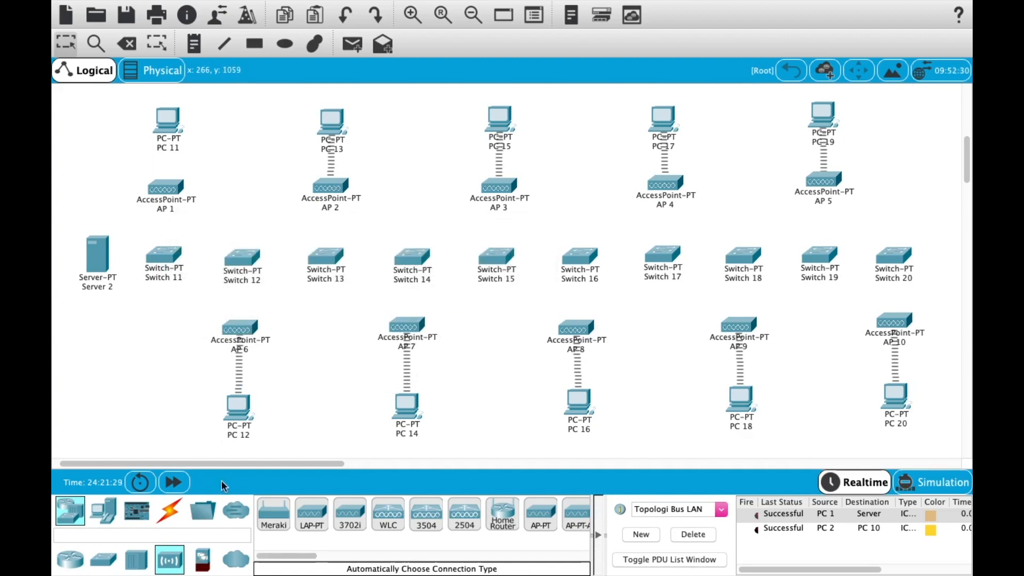
Step: Connect Server 2 to Switch 11 and Switch 11 to Switch 12 using the automatic connection type
left_click(171, 512)
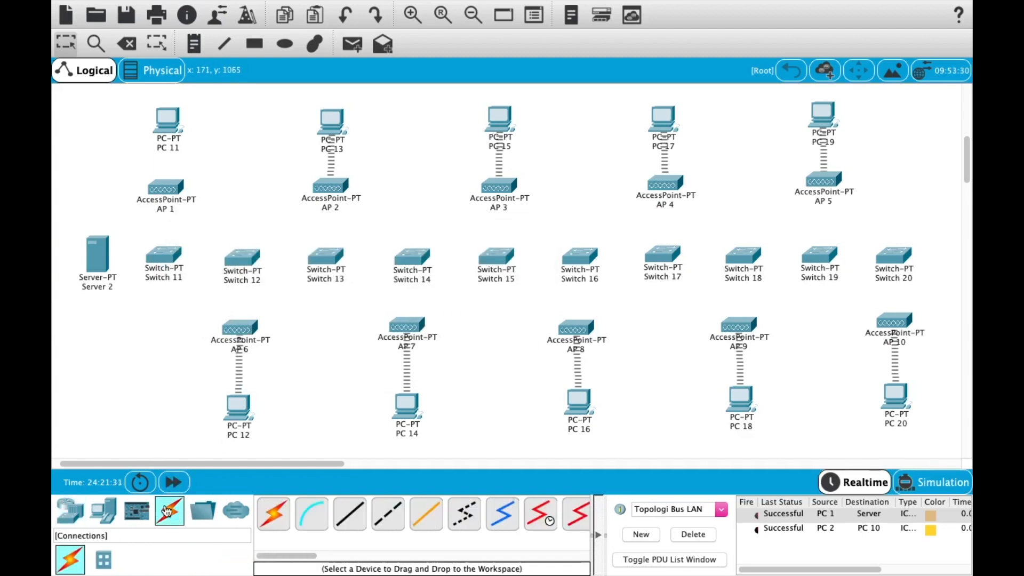
left_click(282, 525)
left_click(98, 261)
left_click(160, 253)
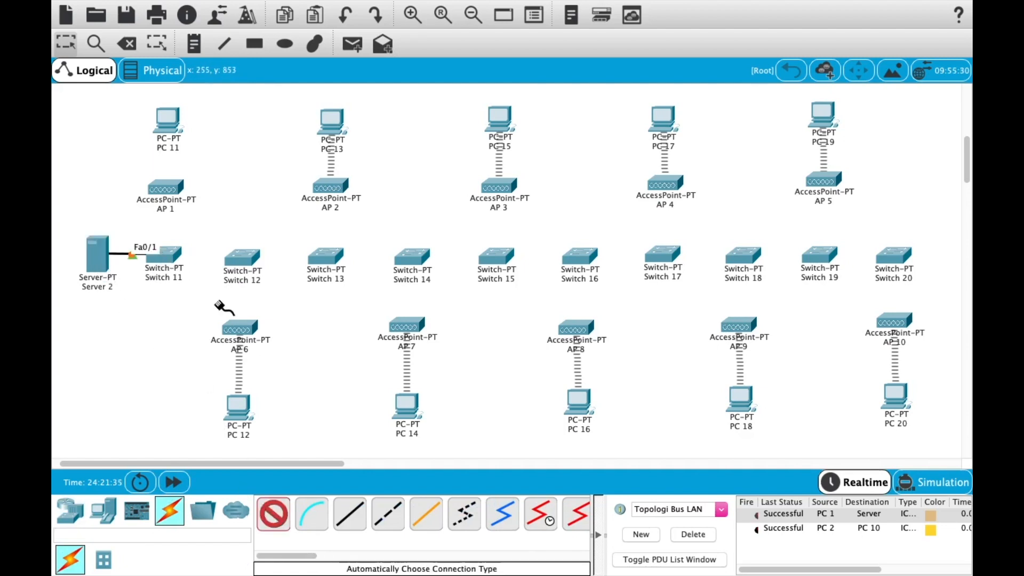
left_click(168, 255)
left_click(242, 262)
Step: Link Switch 12 to Switch 13 and Switch 13 to Switch 14 with automatically chosen cables
left_click(269, 510)
left_click(248, 260)
left_click(325, 257)
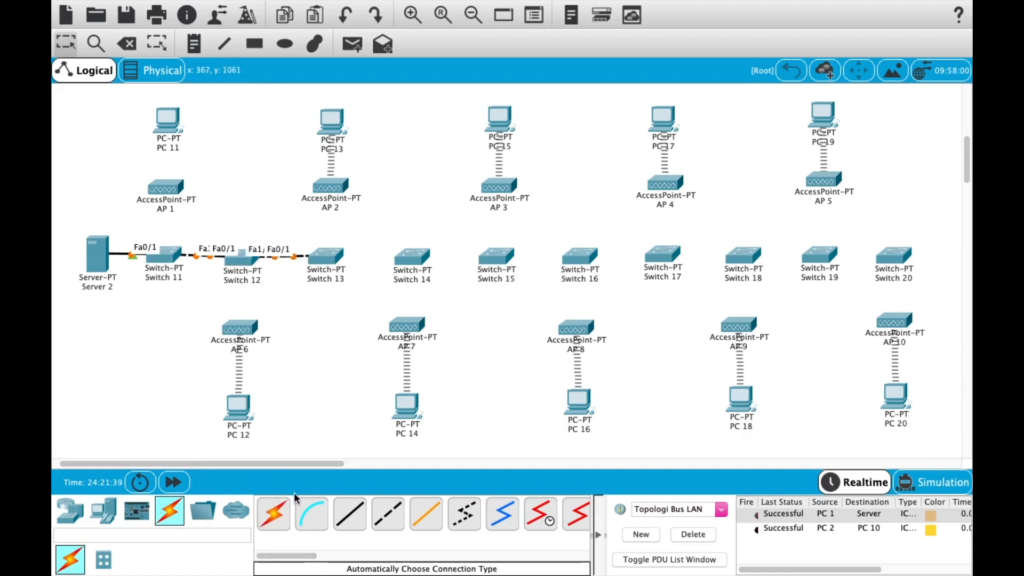
left_click(273, 513)
left_click(326, 257)
left_click(412, 258)
Step: Extend the bus by connecting Switch 14 to Switch 15 and Switch 15 to Switch 16 with automatic cables
left_click(273, 513)
left_click(412, 259)
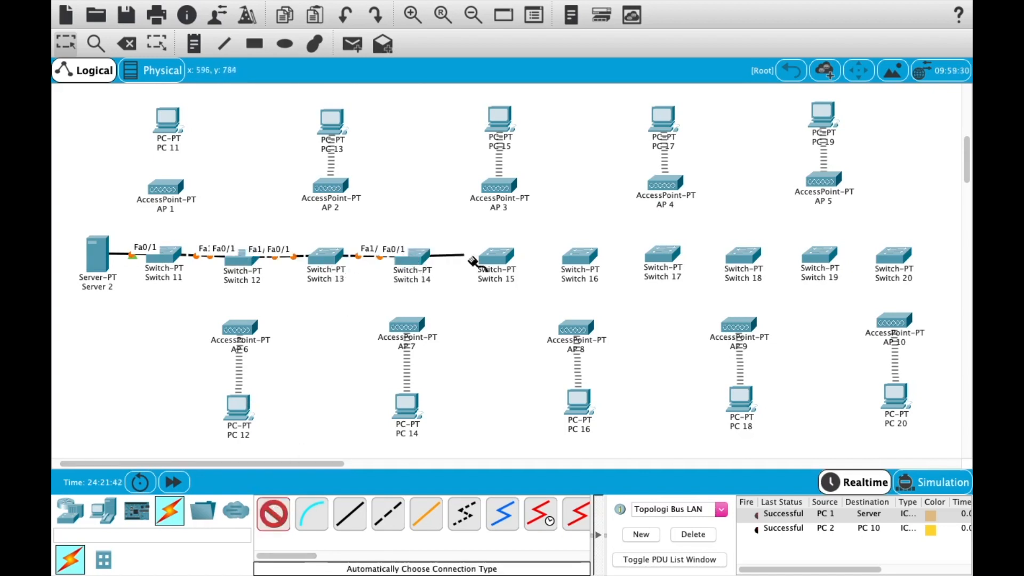
left_click(475, 261)
left_click(273, 513)
left_click(497, 258)
left_click(579, 257)
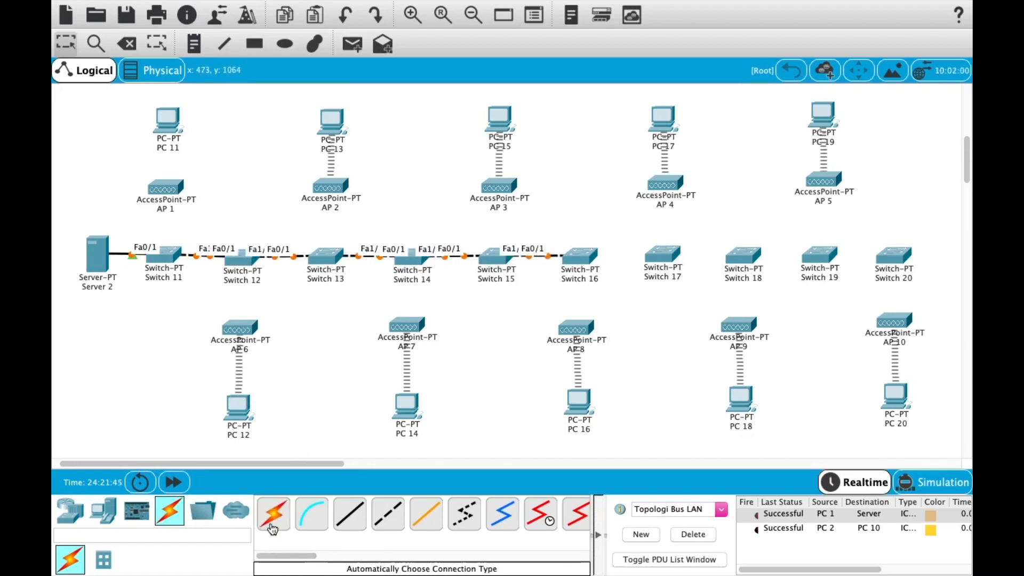
Step: Connect Switch 16 to Switch 17 and Switch 17 to Switch 18 with automatically chosen cables
left_click(272, 519)
left_click(579, 258)
left_click(661, 256)
left_click(273, 513)
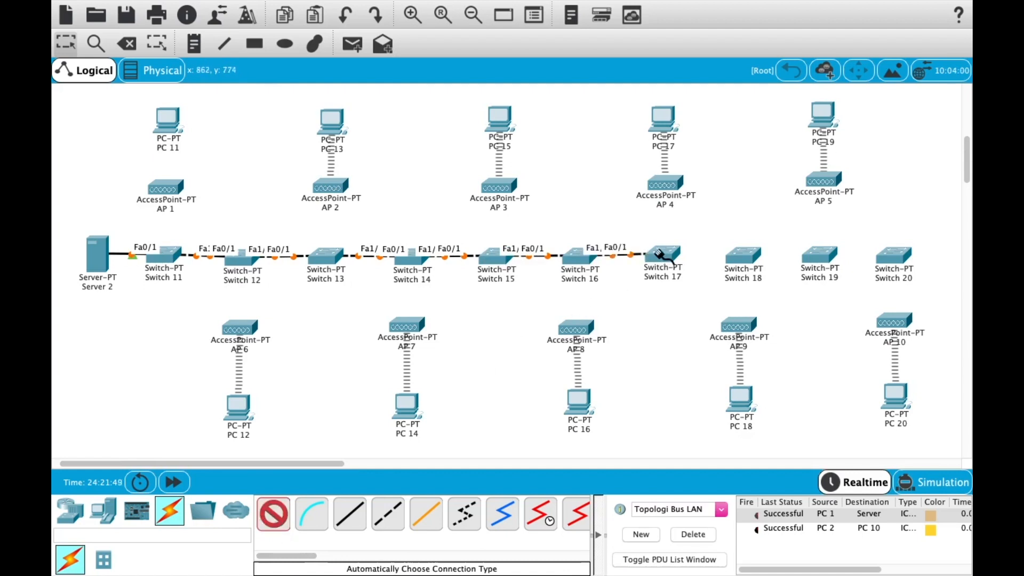
left_click(661, 256)
left_click(742, 257)
Step: Complete the switch backbone by connecting Switch 18 to Switch 19 and Switch 19 to Switch 20 with automatic cables
left_click(273, 513)
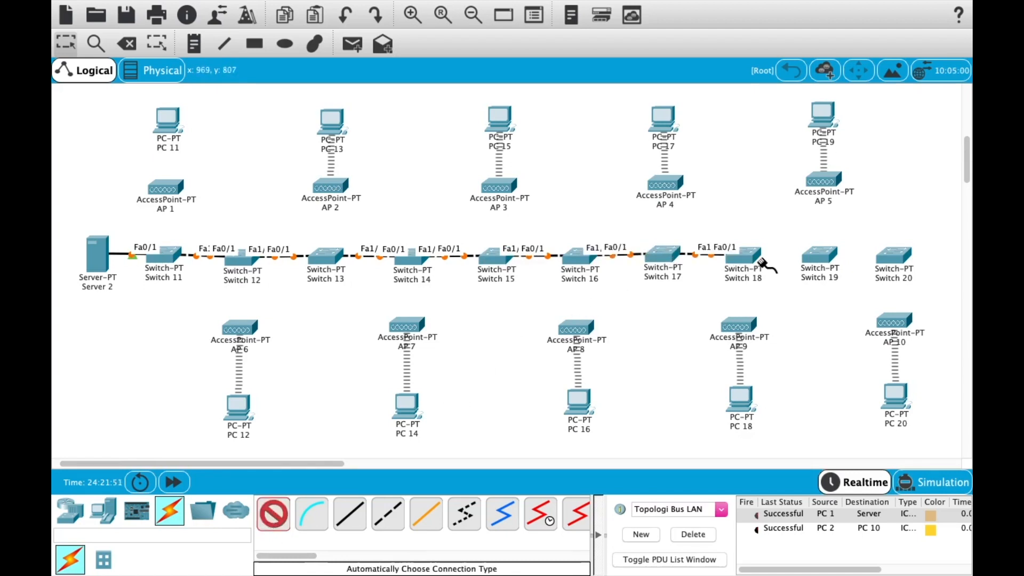
left_click(821, 258)
left_click(748, 257)
left_click(889, 253)
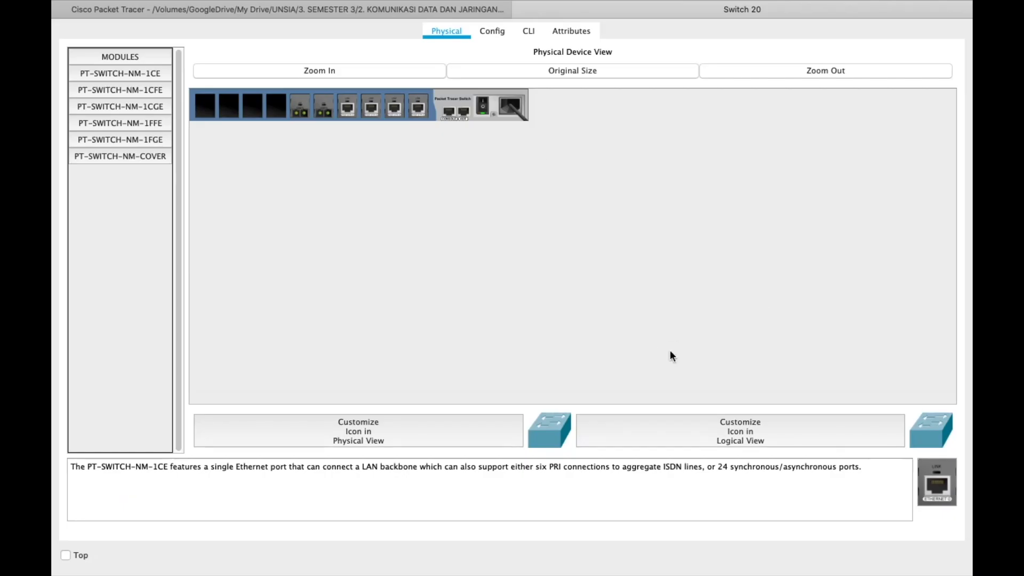
left_click(520, 9)
left_click(273, 513)
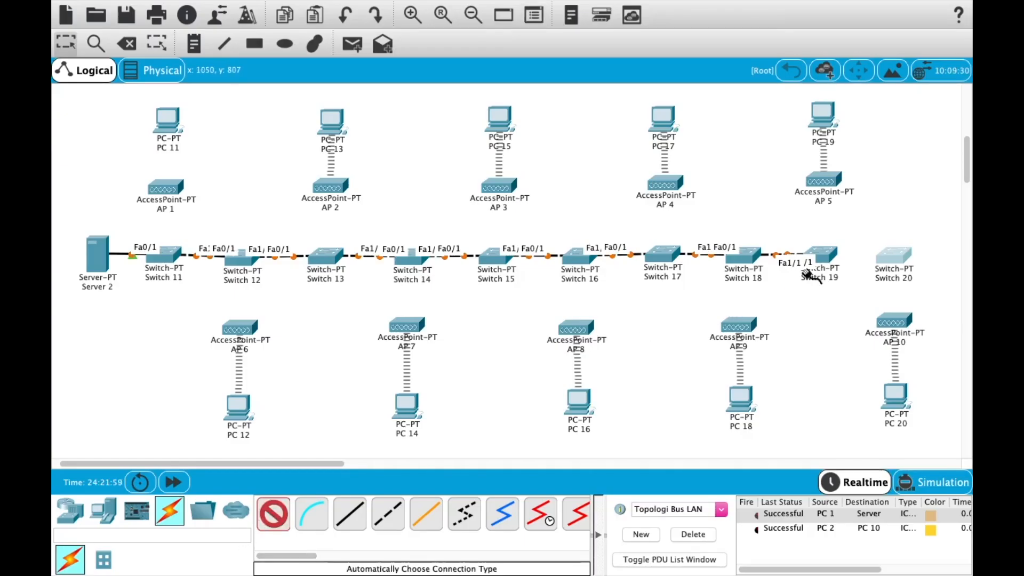
left_click(821, 257)
left_click(877, 260)
Step: Connect AP 1 to Switch 11 and AP 6 to Switch 12 with automatically chosen cables
left_click(273, 513)
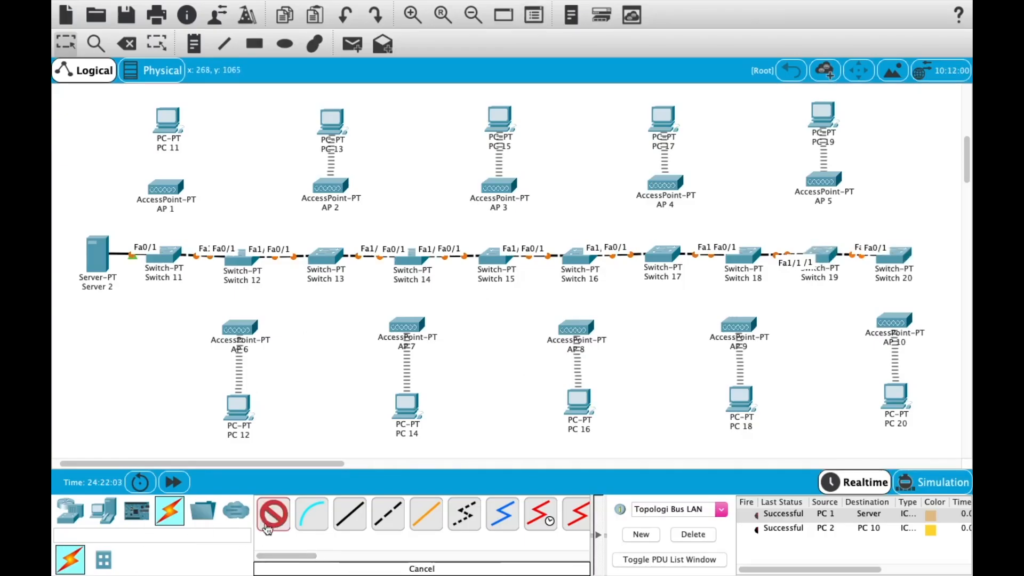
left_click(164, 184)
left_click(170, 255)
left_click(273, 513)
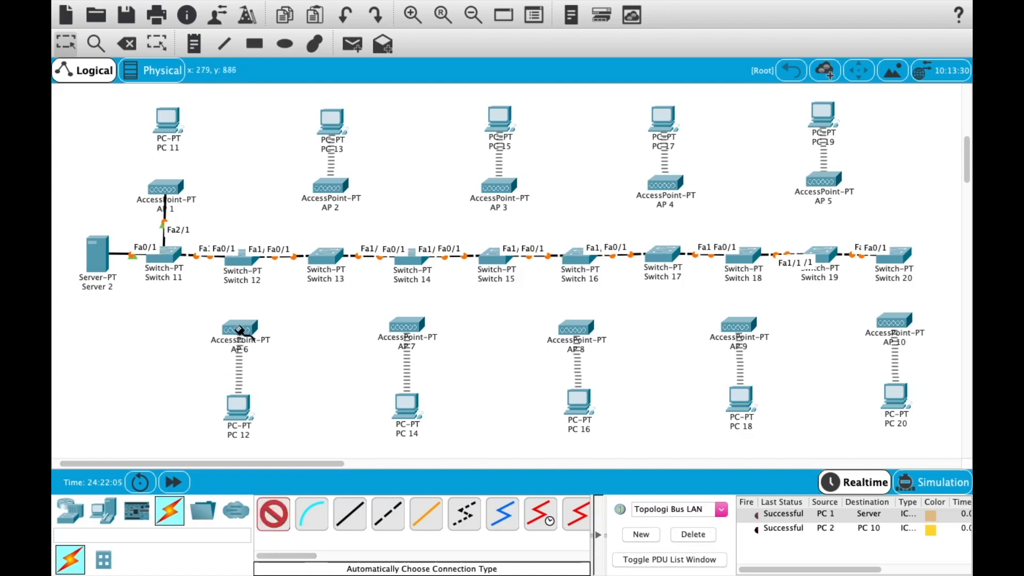
left_click(240, 331)
left_click(241, 251)
left_click(240, 260)
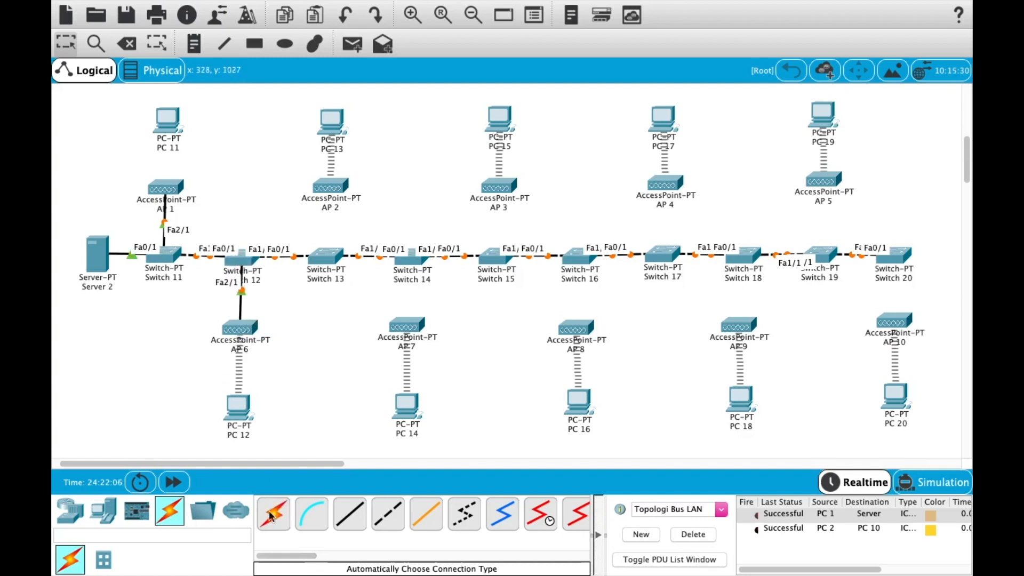
Step: Connect AP 2 to Switch 13 and AP 7 to Switch 14 with automatically chosen cables
left_click(273, 513)
left_click(330, 187)
left_click(326, 255)
left_click(273, 513)
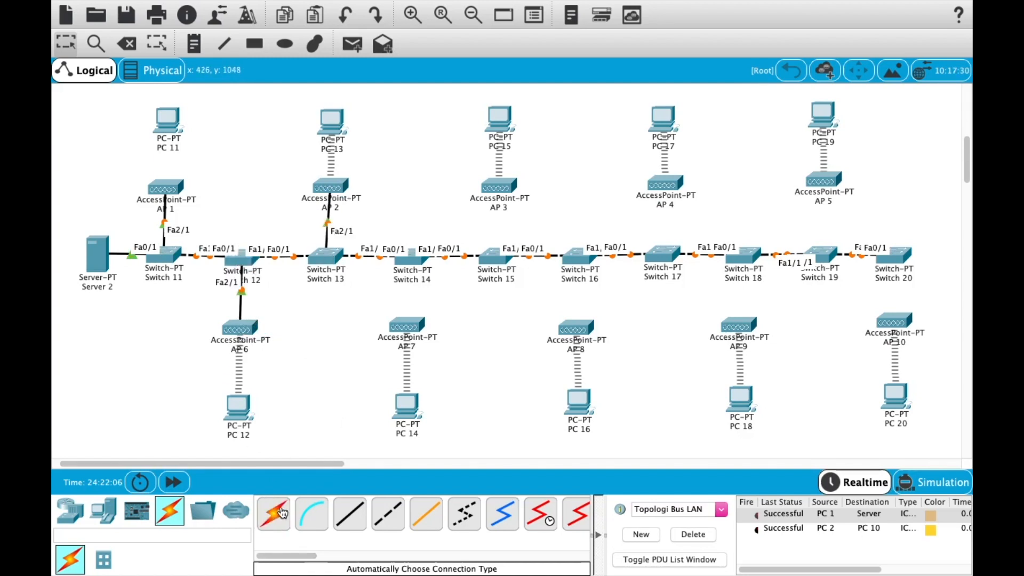
left_click(407, 269)
left_click(407, 325)
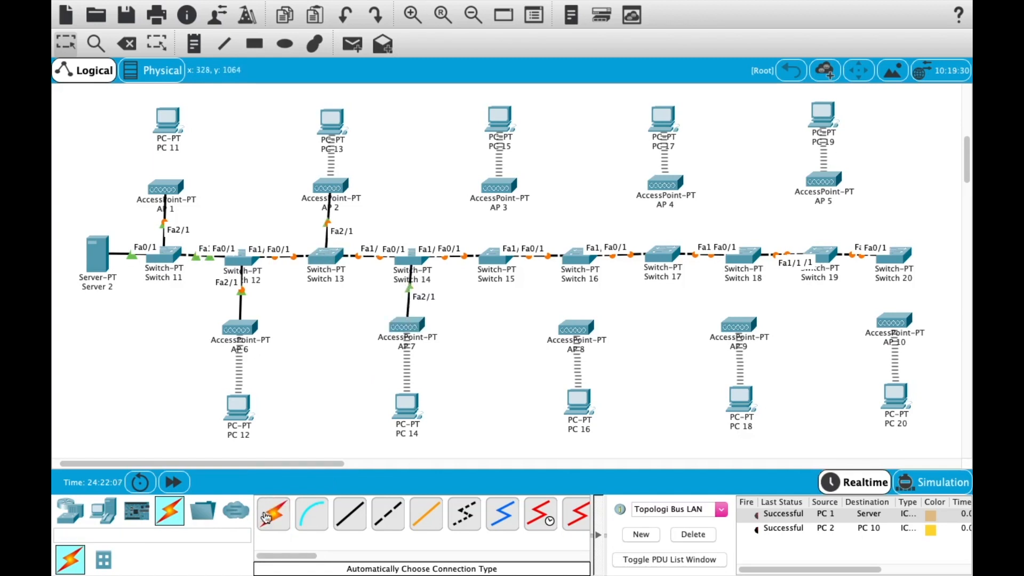
Step: Connect AP 3 to Switch 15 and AP 8 to Switch 16 with automatically chosen cables
left_click(273, 513)
left_click(499, 183)
left_click(495, 255)
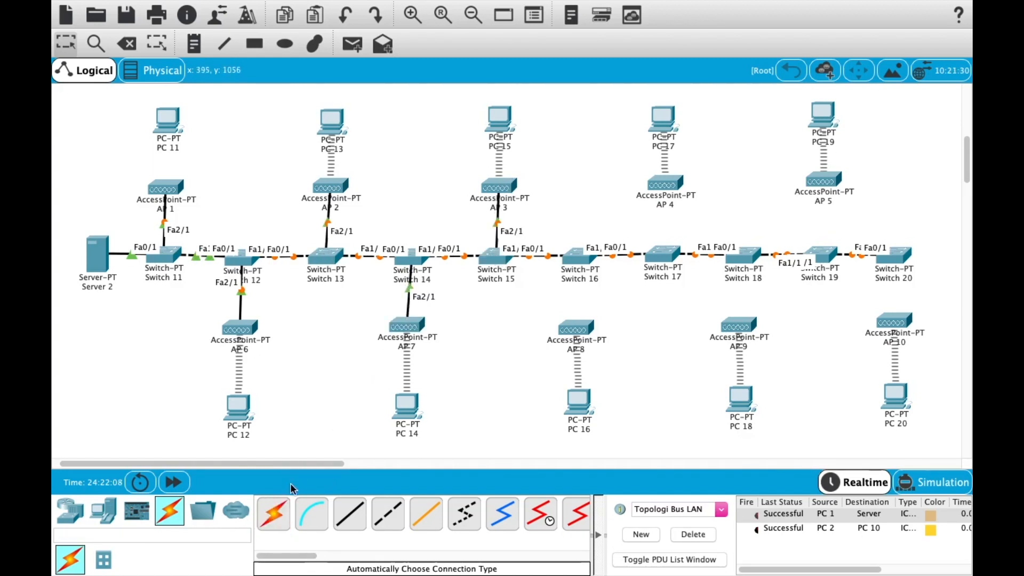
left_click(272, 513)
left_click(576, 257)
left_click(576, 326)
Step: Connect AP 4 to Switch 17 and AP 9 to Switch 18 with automatically chosen cables
left_click(273, 513)
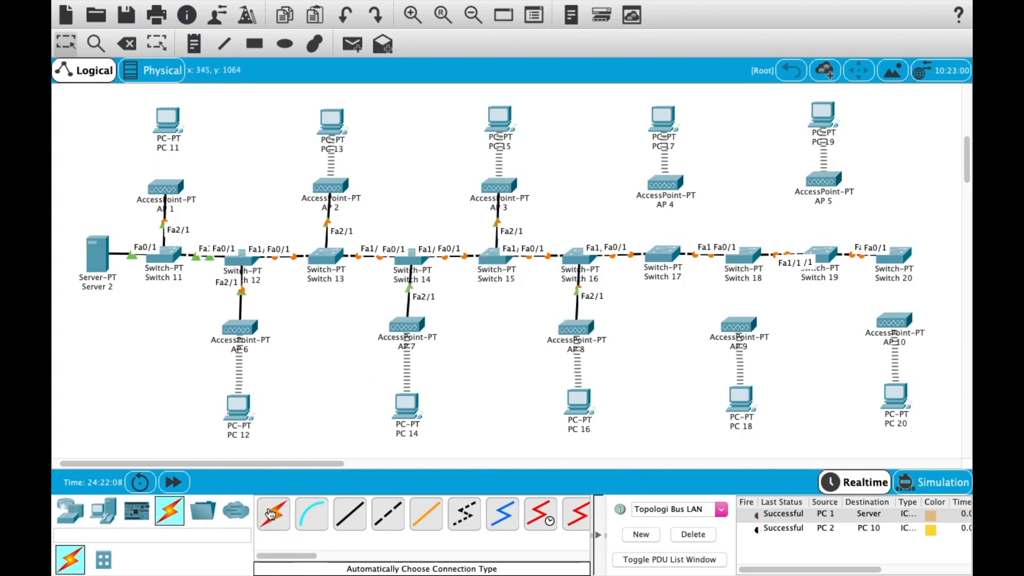
left_click(676, 198)
left_click(662, 255)
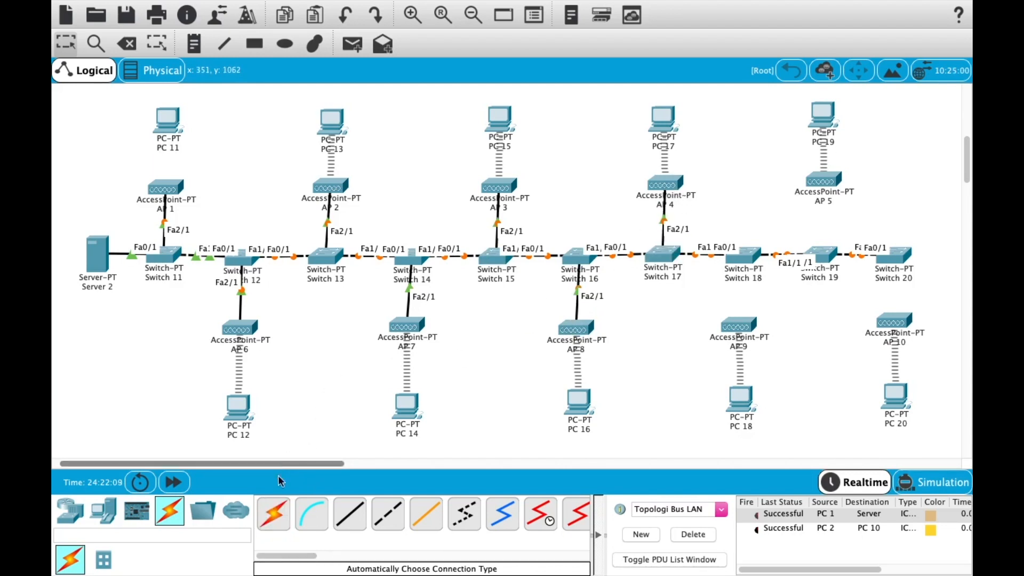
left_click(744, 255)
left_click(739, 325)
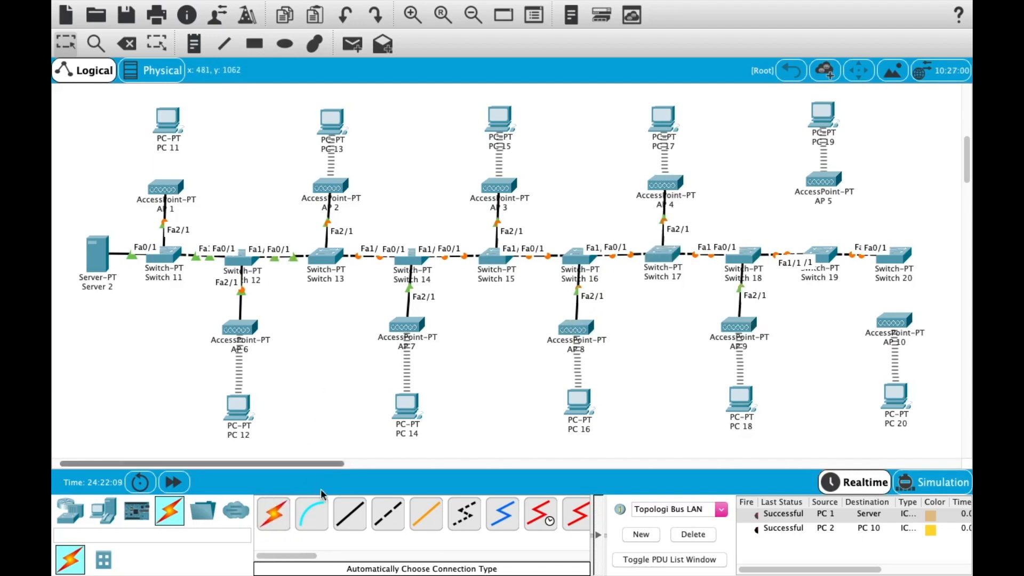
Step: Connect AP 5 to Switch 19 and AP 10 to Switch 20 with automatically chosen cables
left_click(273, 513)
left_click(823, 183)
left_click(821, 255)
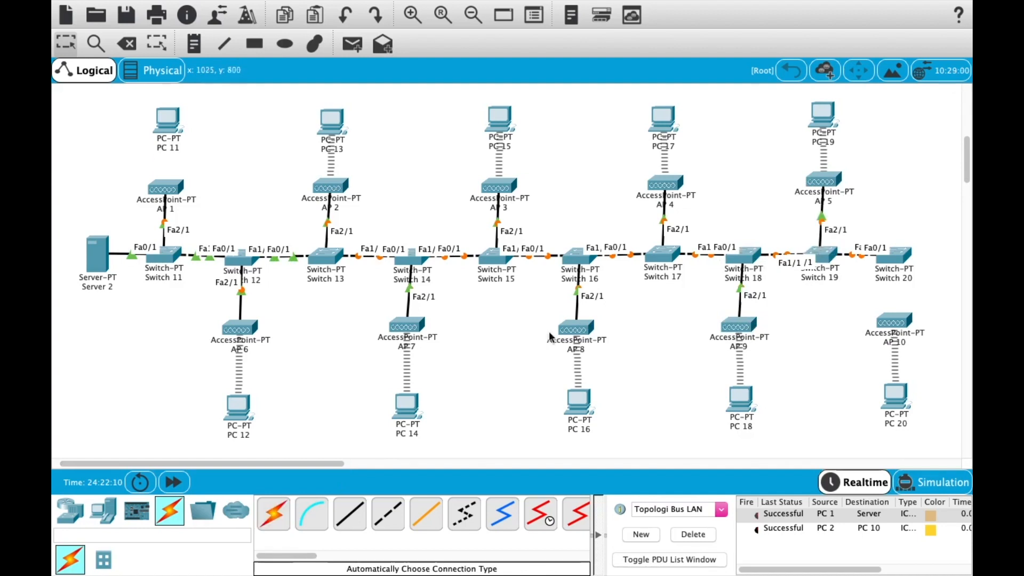
left_click(273, 512)
left_click(893, 255)
left_click(894, 321)
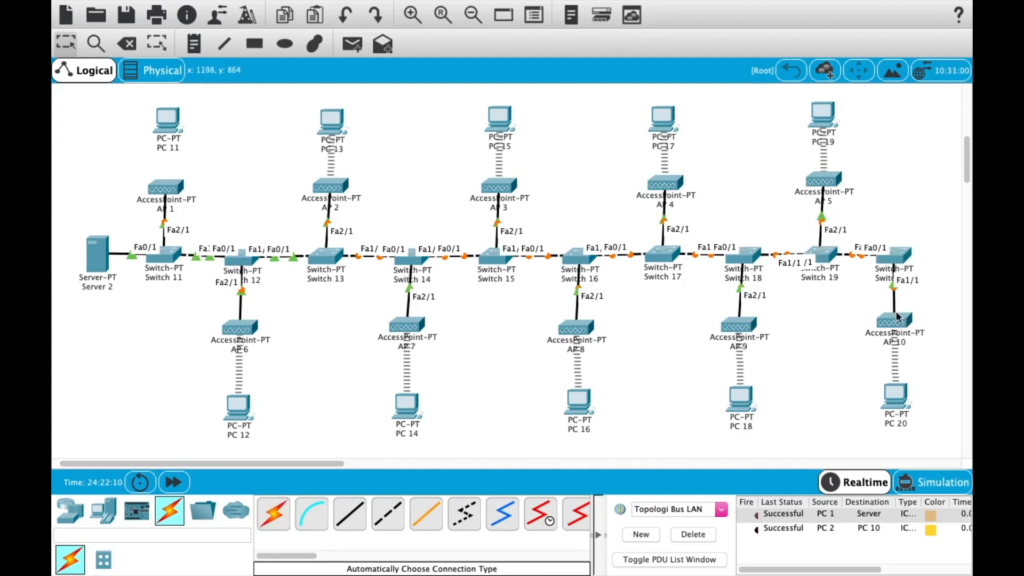
mouse_move(731, 331)
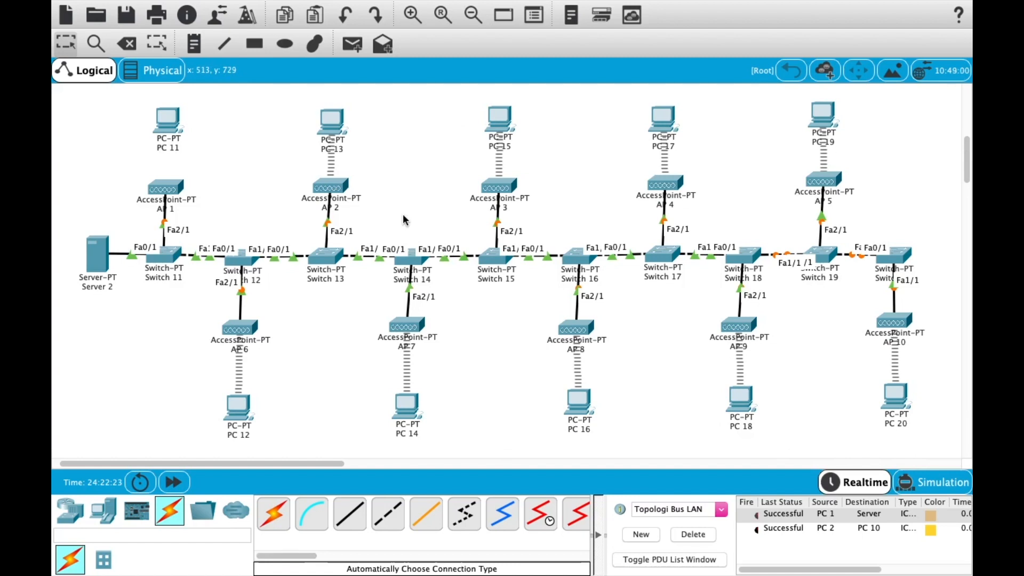
Step: Remove the network module from PC 11, install a WMP300N wireless module in the empty slot and power the PC on
left_click(170, 126)
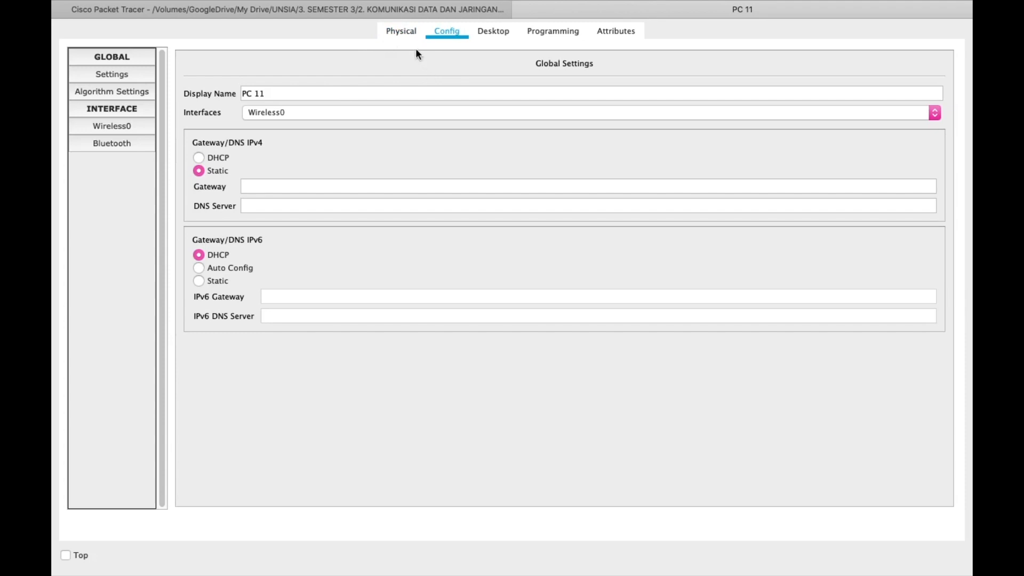
left_click(404, 34)
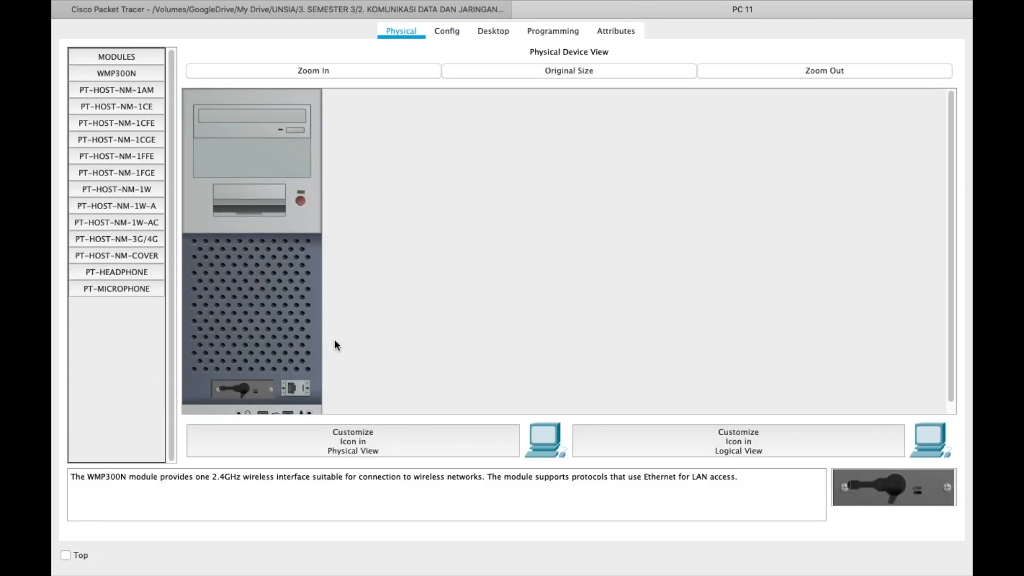
scroll(277, 274, "down", 1)
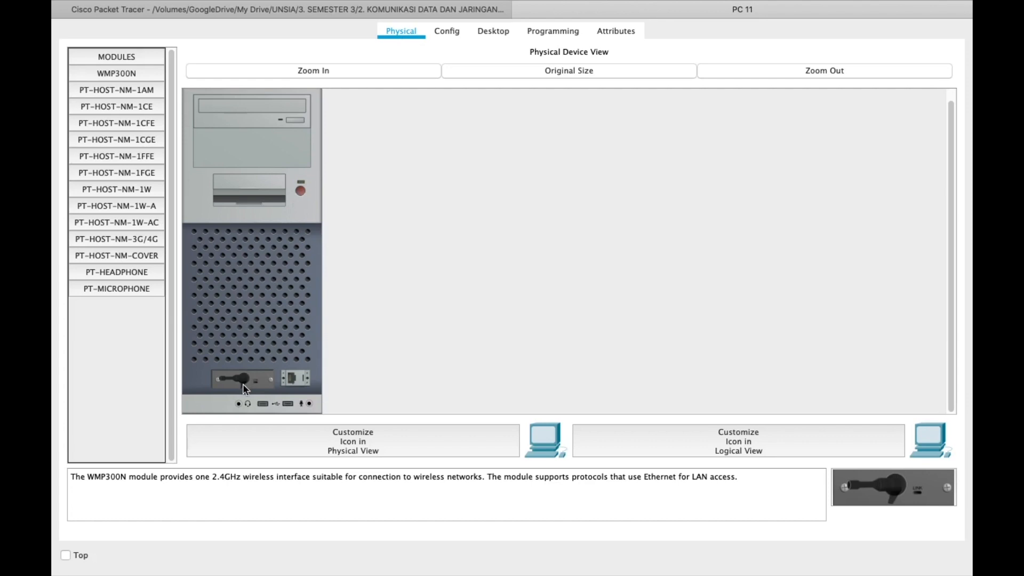
left_click_drag(253, 380, 103, 362)
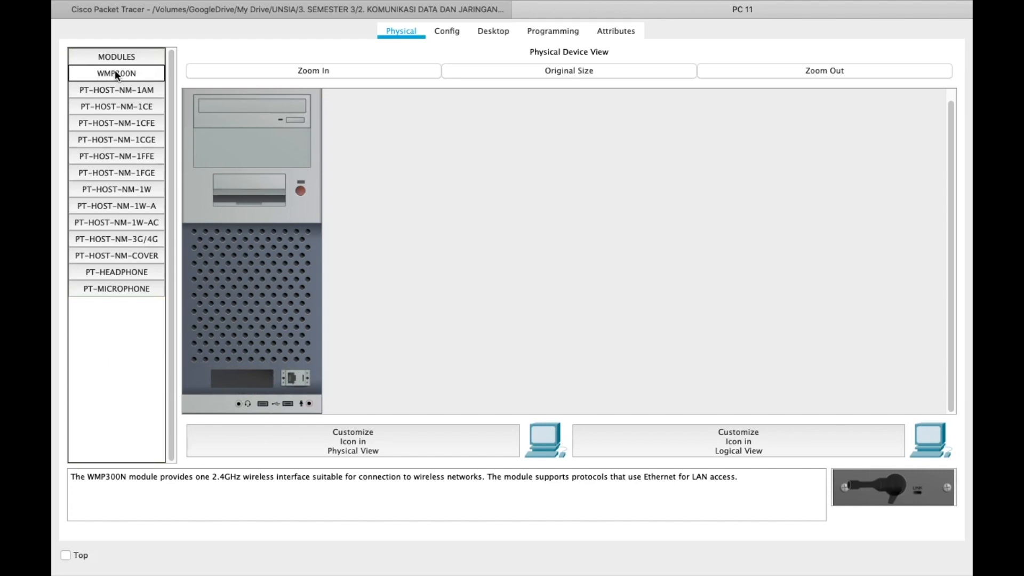
left_click_drag(114, 69, 247, 388)
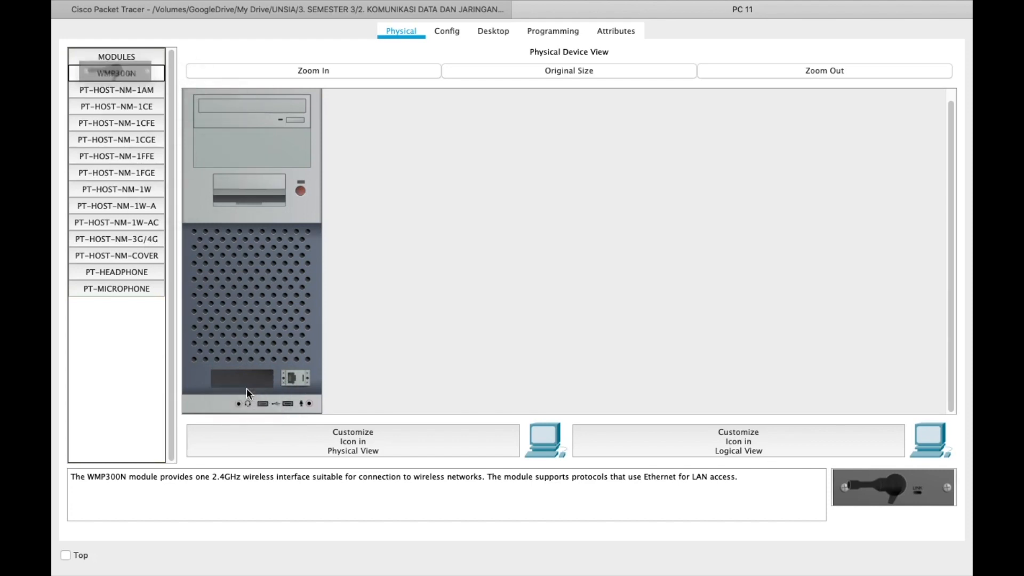
left_click_drag(113, 76, 242, 379)
left_click(299, 189)
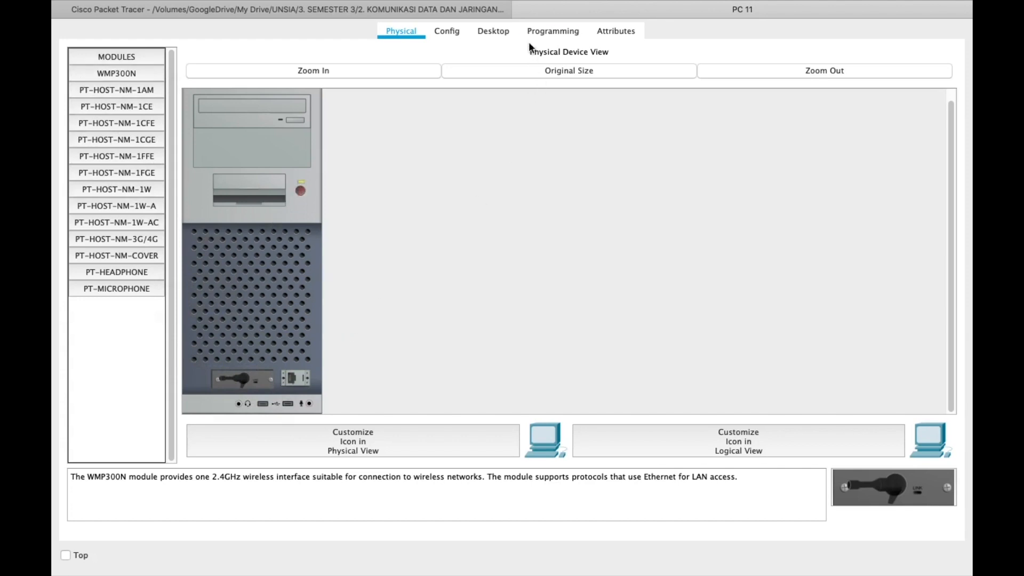
left_click(517, 11)
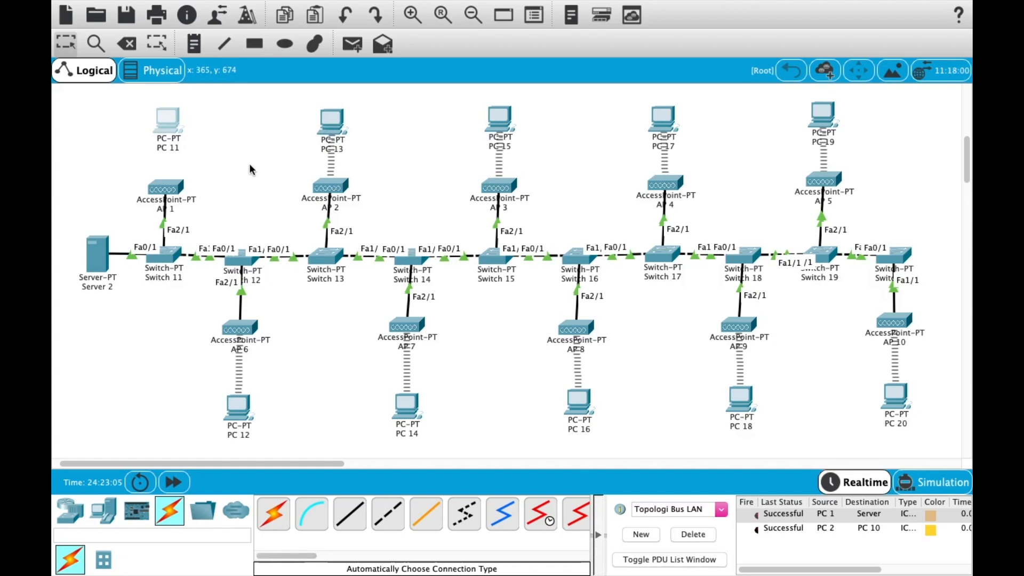
mouse_move(166, 187)
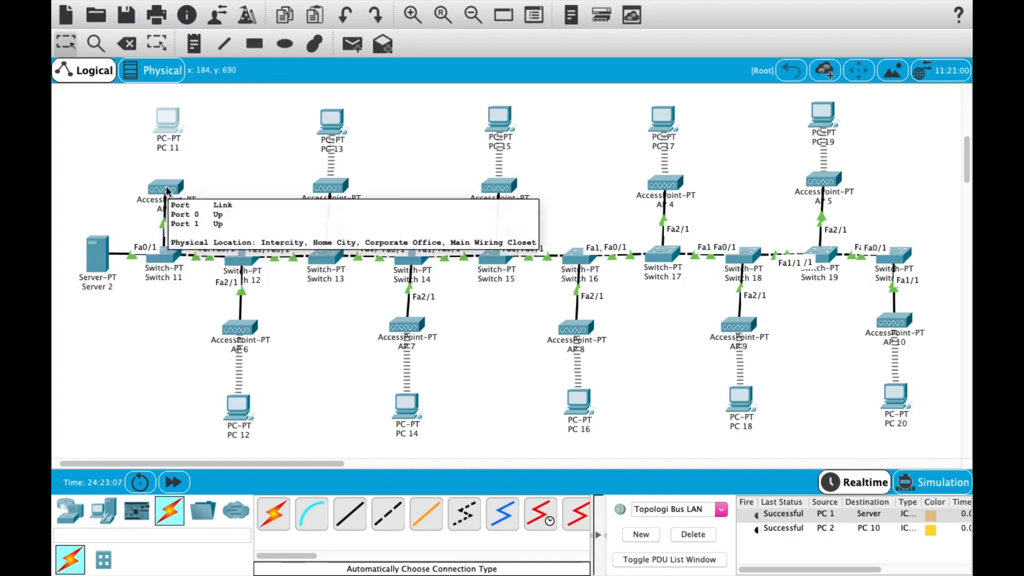
Step: Check the SSID configured on AP 1's wireless Port 1
left_click(167, 195)
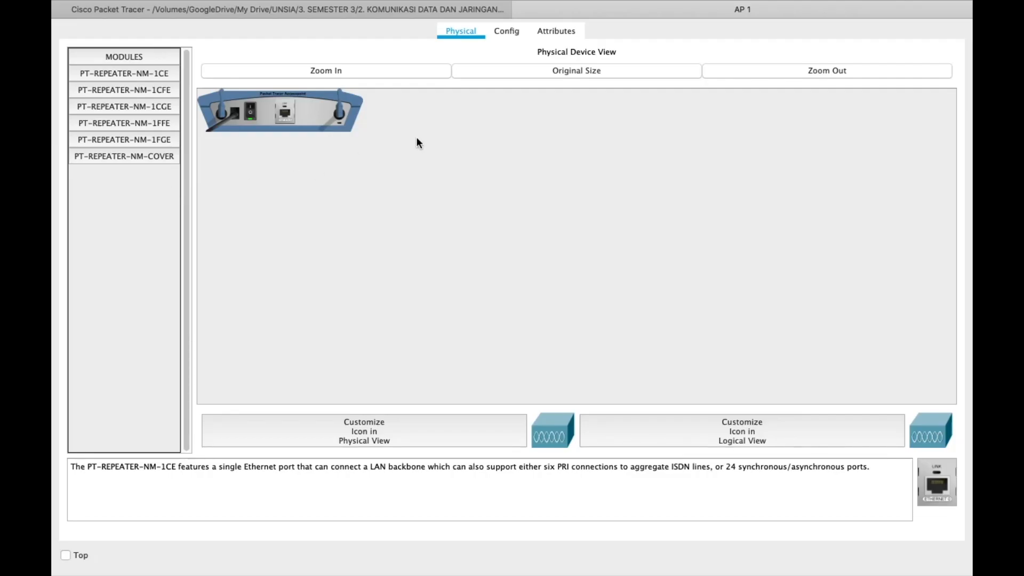
left_click(507, 35)
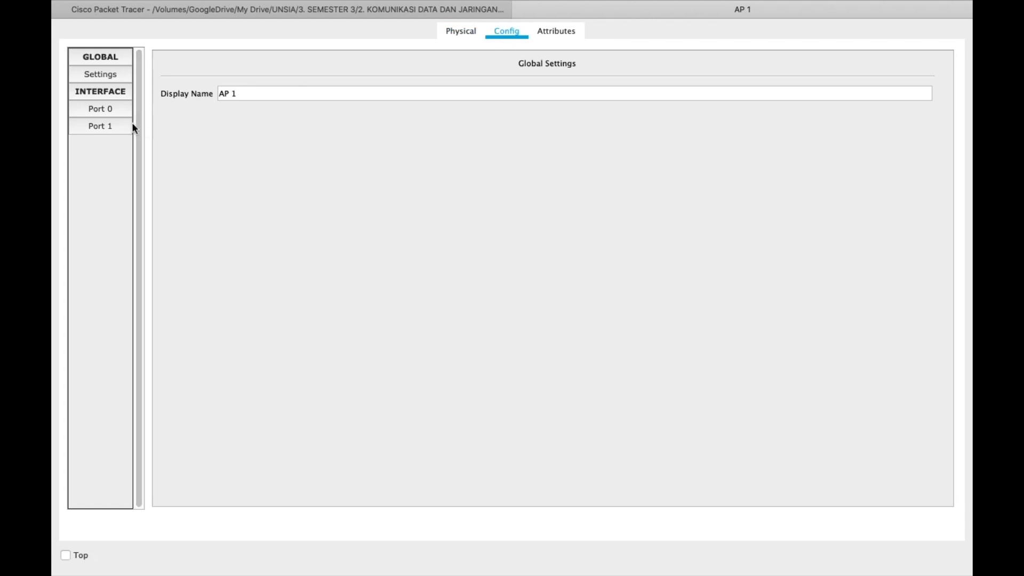
left_click(117, 126)
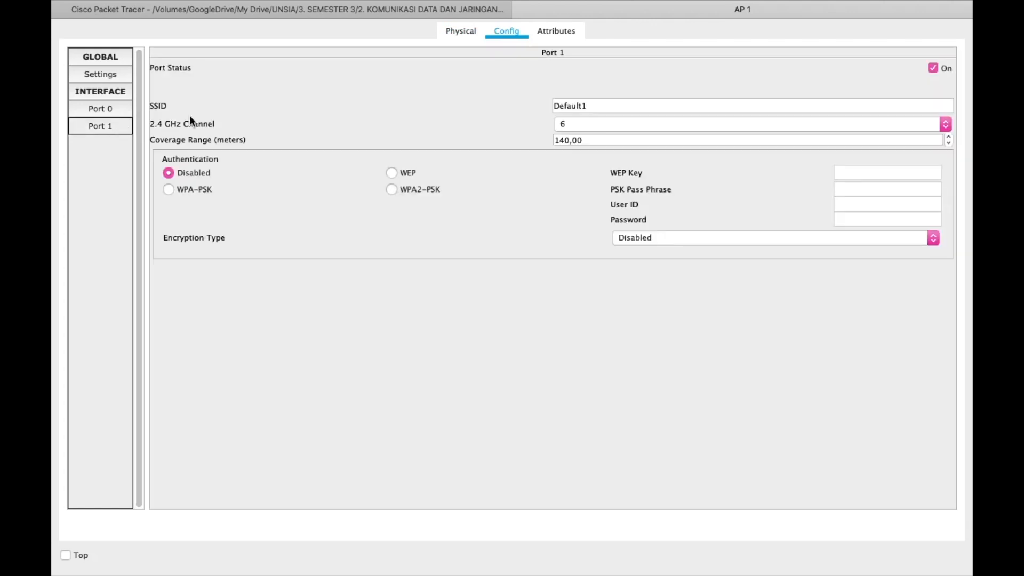
left_click(585, 110)
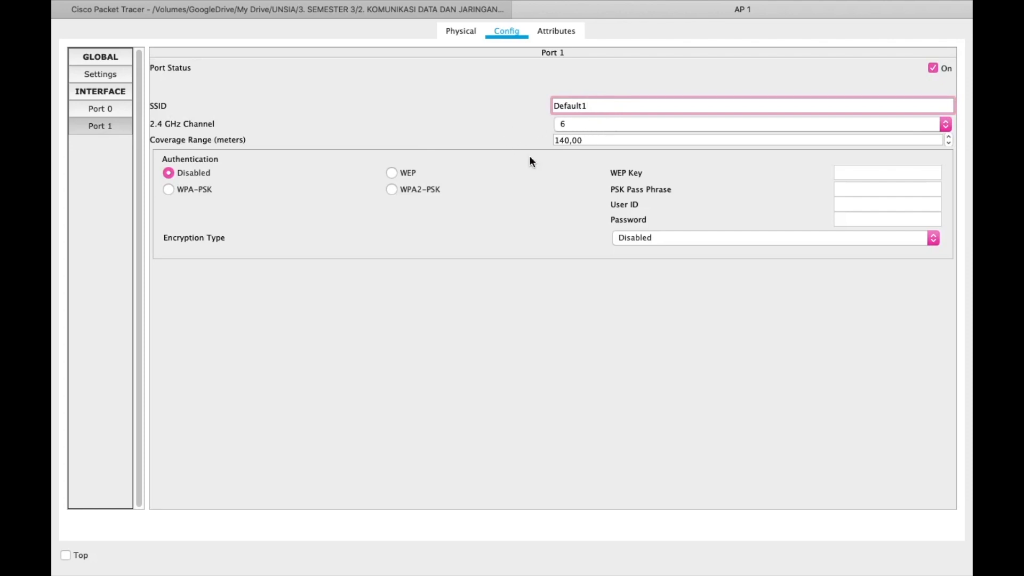
left_click(520, 10)
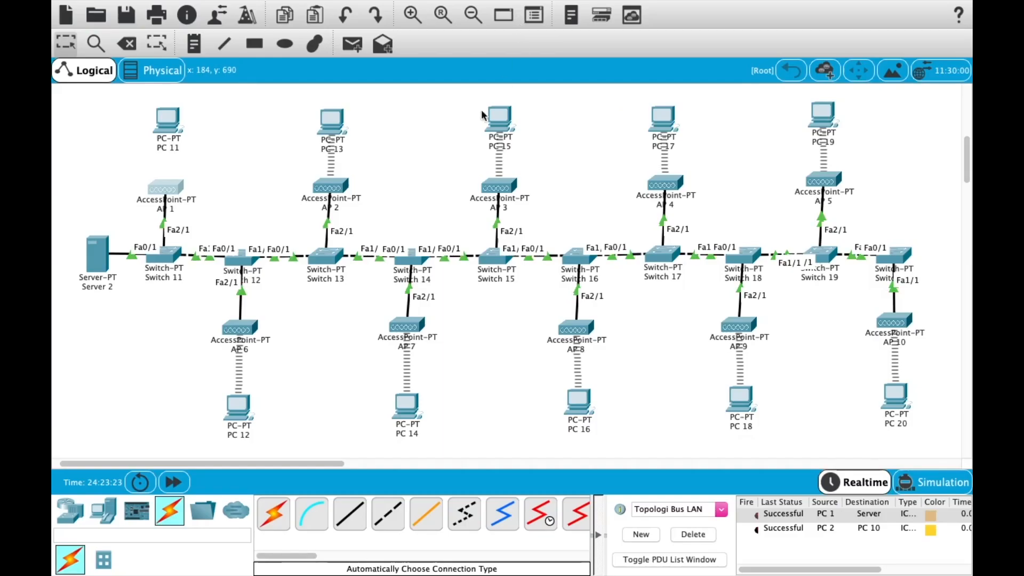
Step: Check the SSIDs configured on the wireless Port 1 of AP 2 and of AP 10
left_click(336, 189)
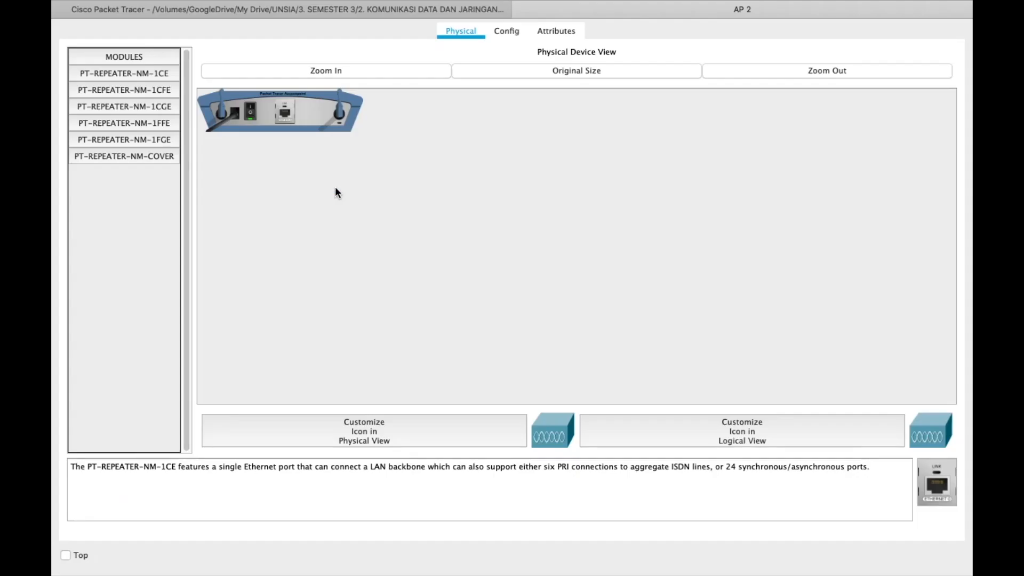
left_click(498, 41)
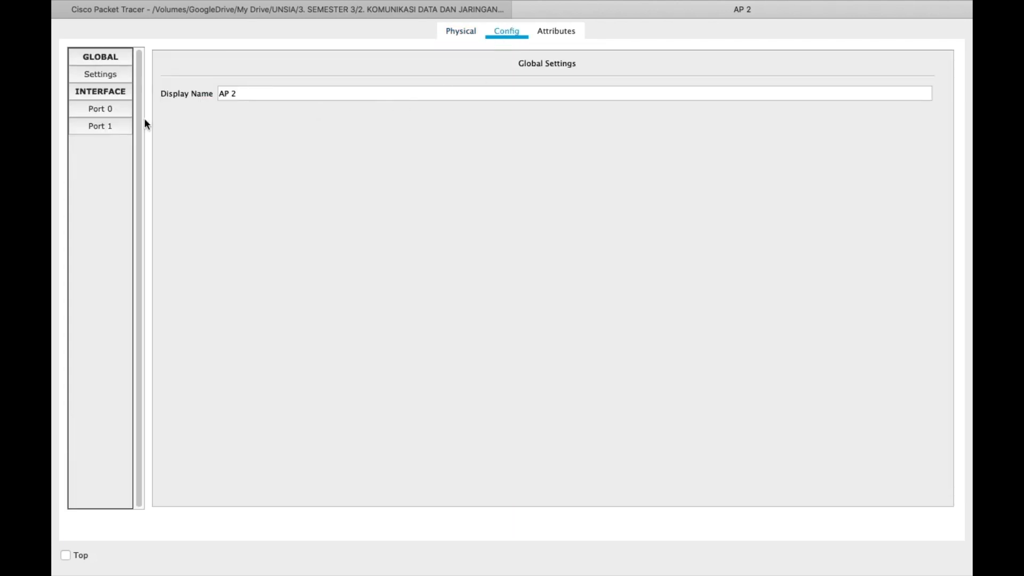
left_click(102, 125)
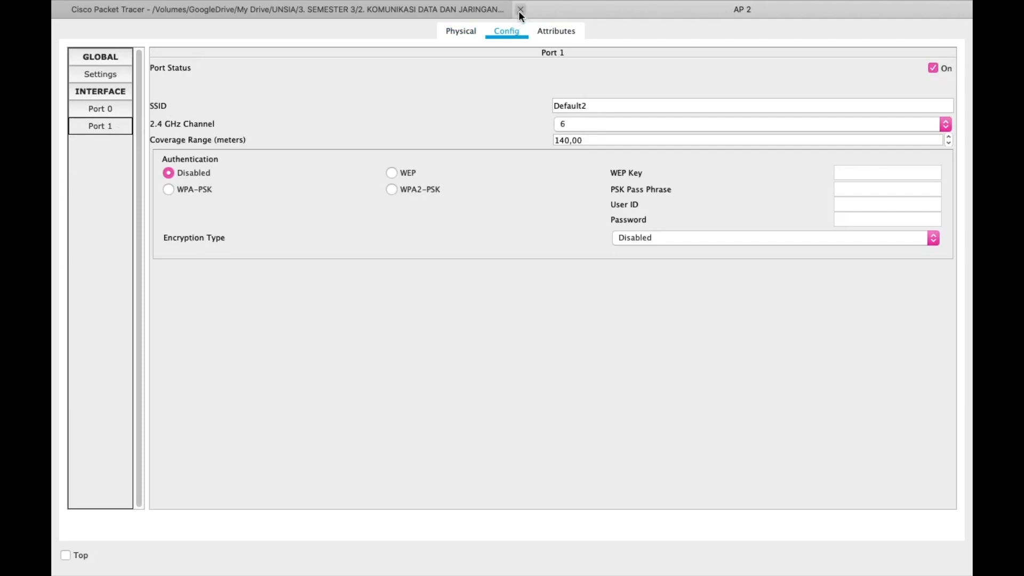
left_click(519, 11)
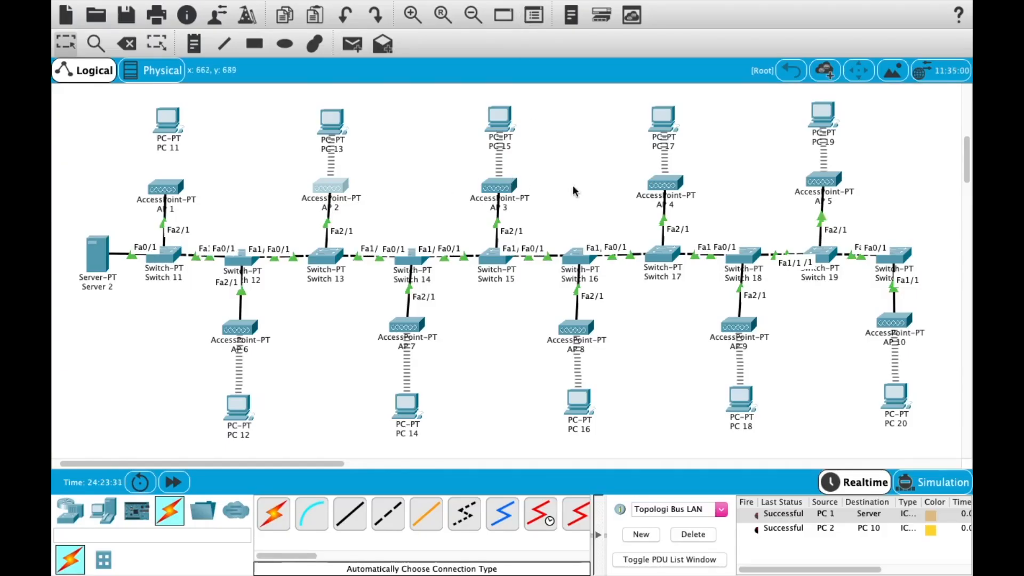
left_click(895, 321)
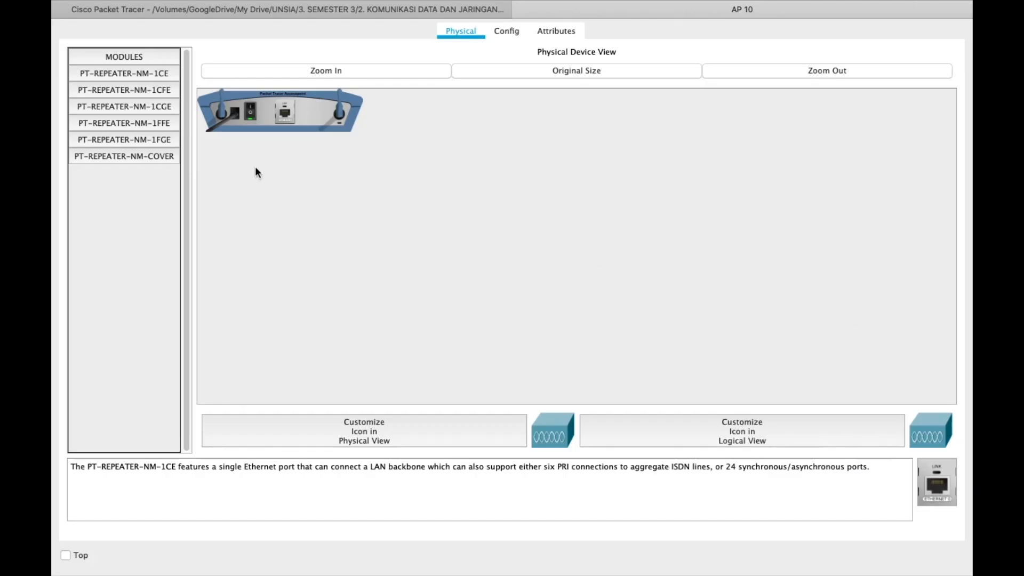
left_click(503, 31)
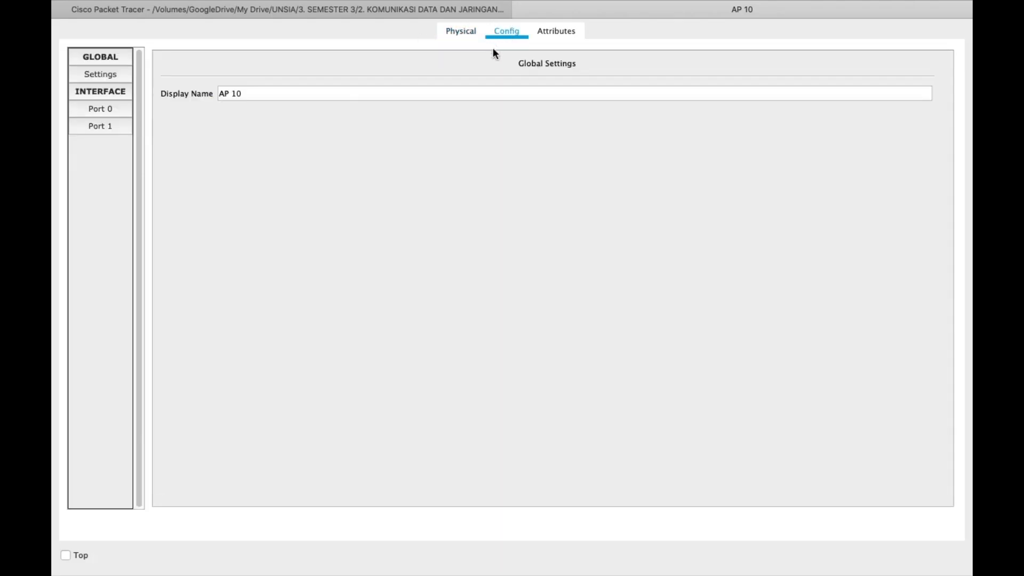
left_click(112, 127)
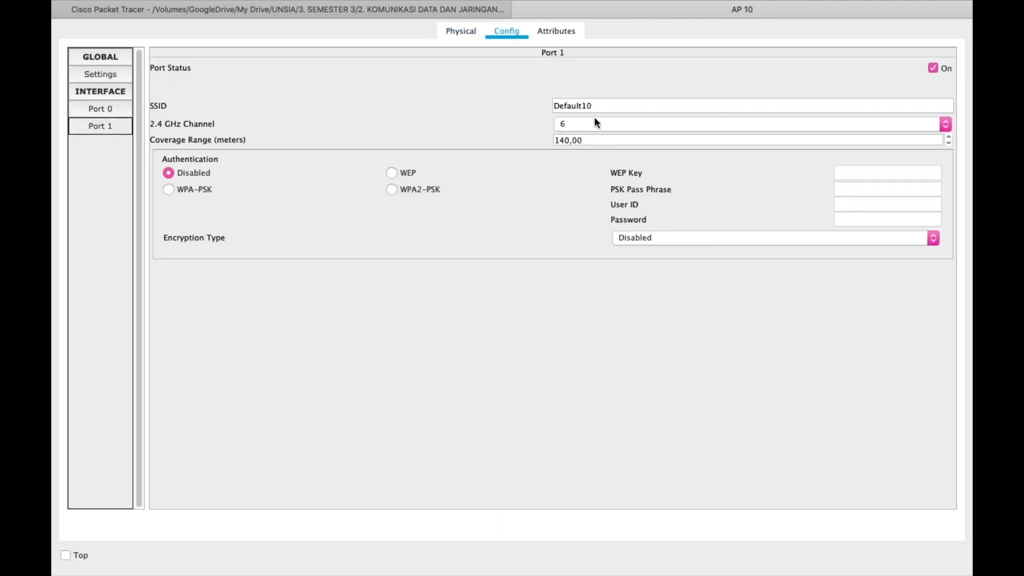
left_click(520, 7)
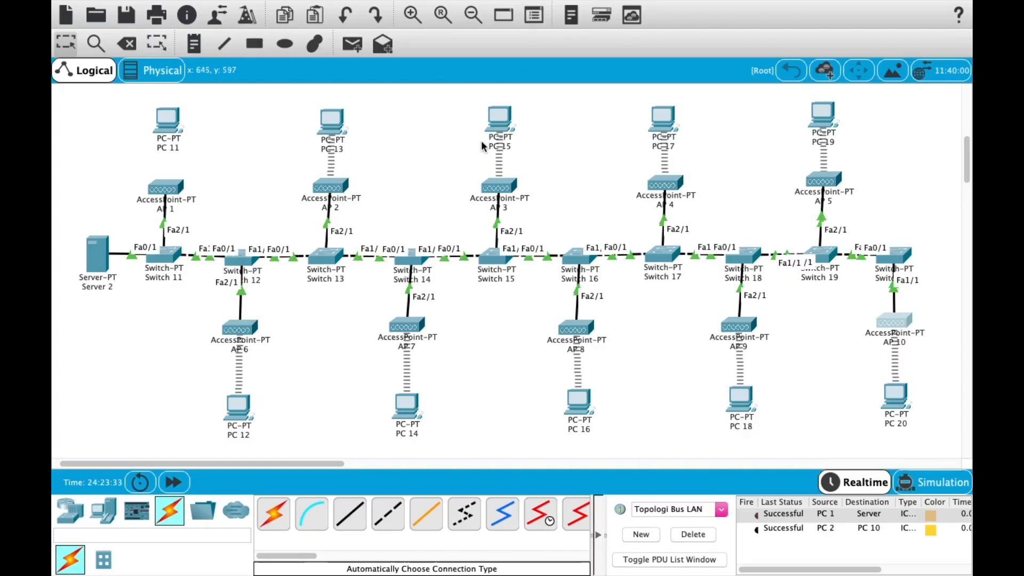
Step: Refresh the list of wireless networks on PC 11 and connect the PC to the Default1 network
left_click(172, 129)
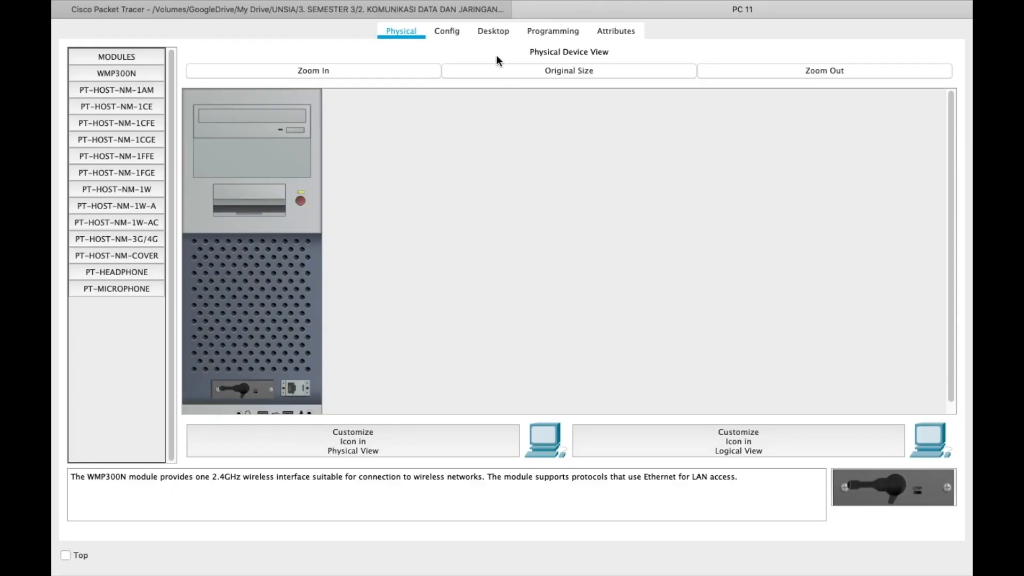
left_click(482, 33)
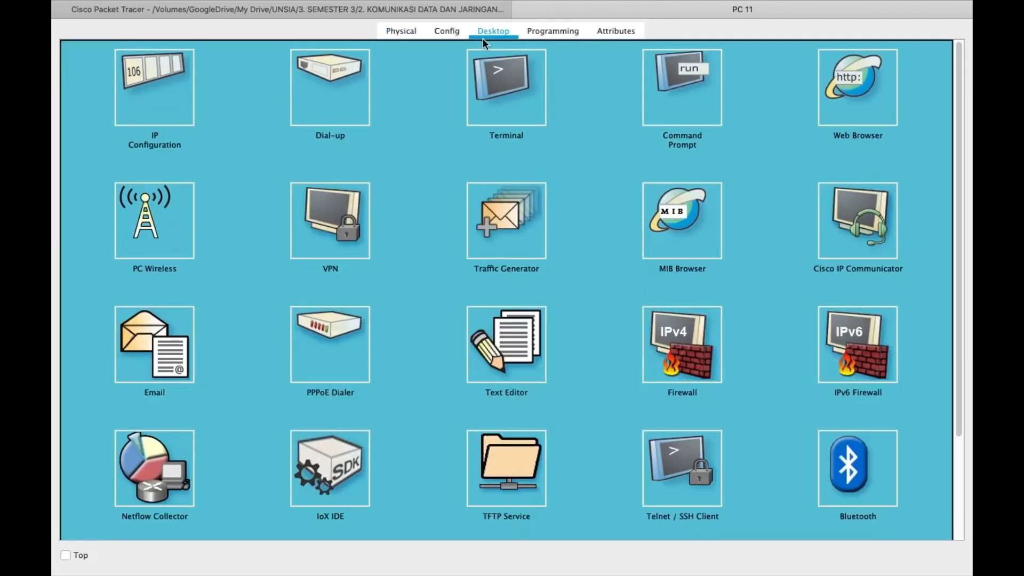
left_click(169, 201)
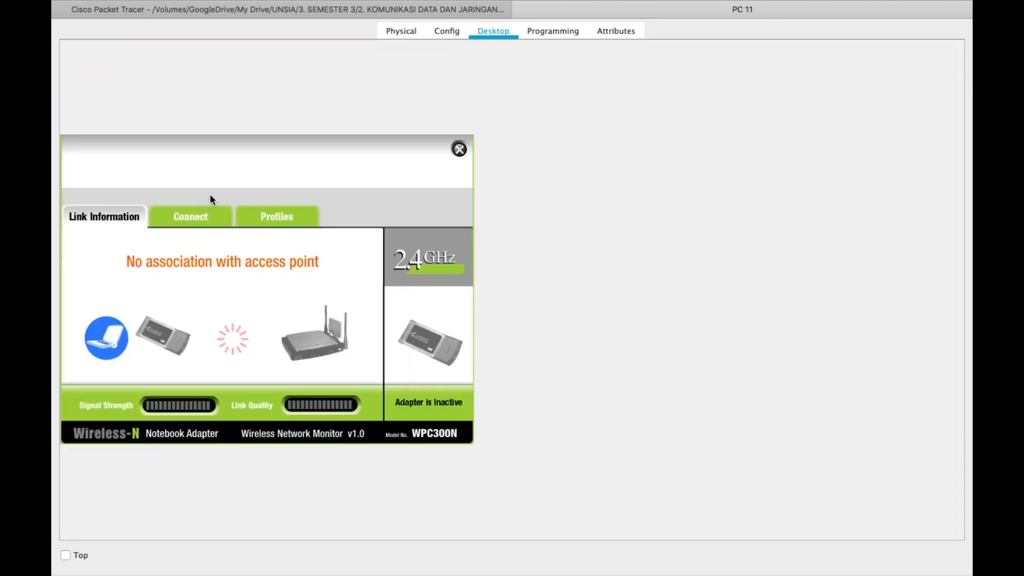
left_click(210, 210)
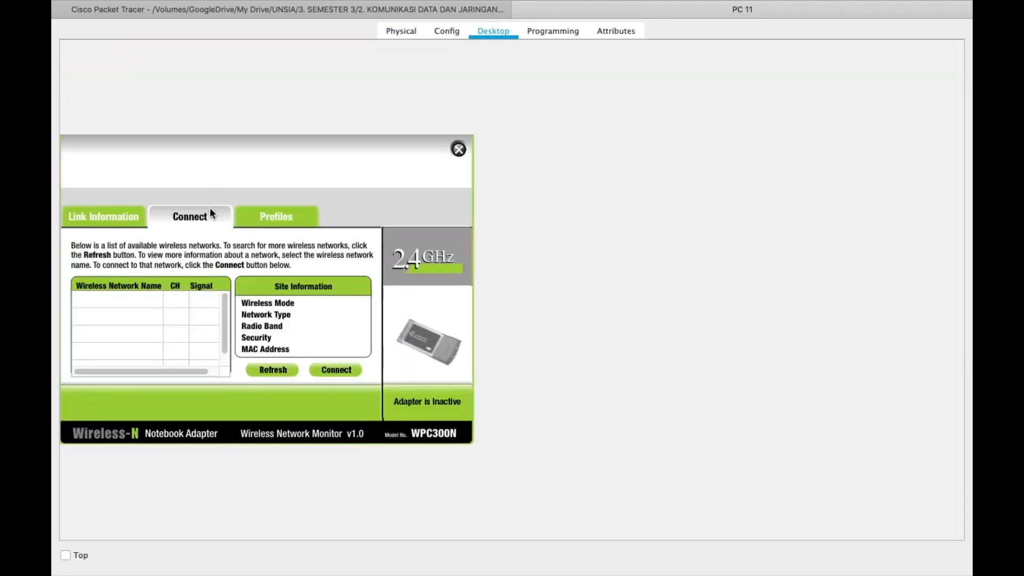
left_click(268, 368)
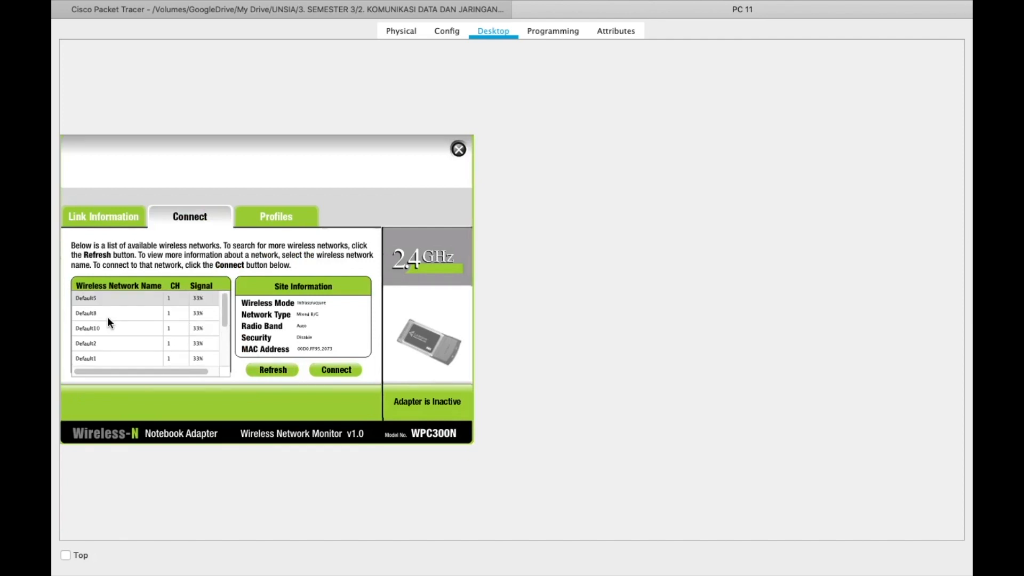
left_click(106, 354)
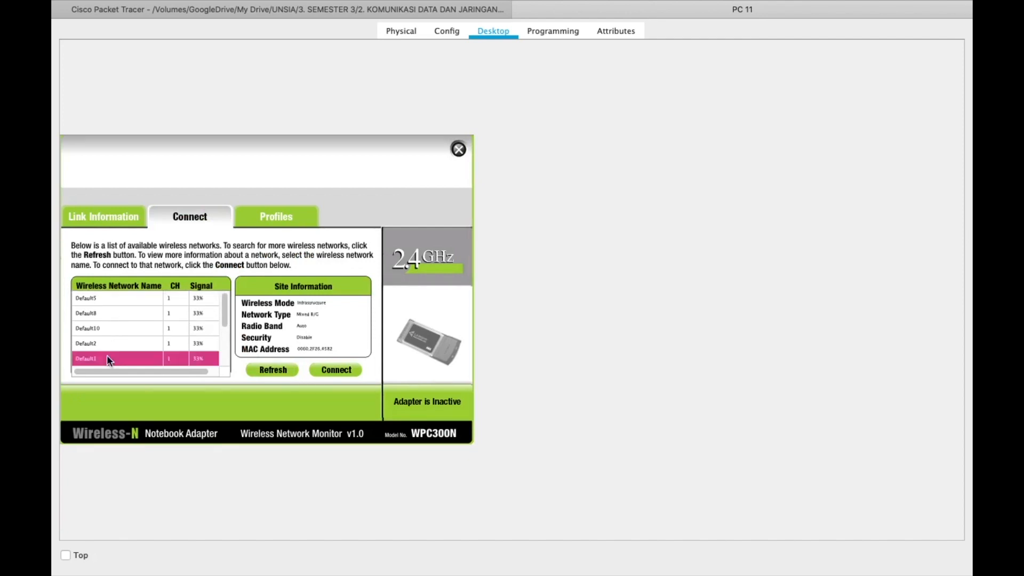
left_click(325, 372)
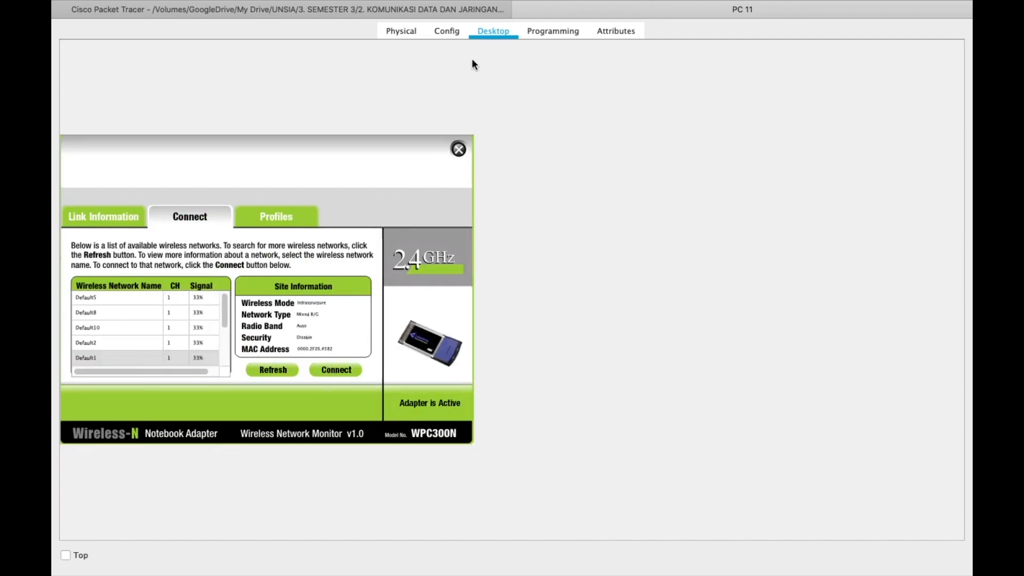
left_click(516, 10)
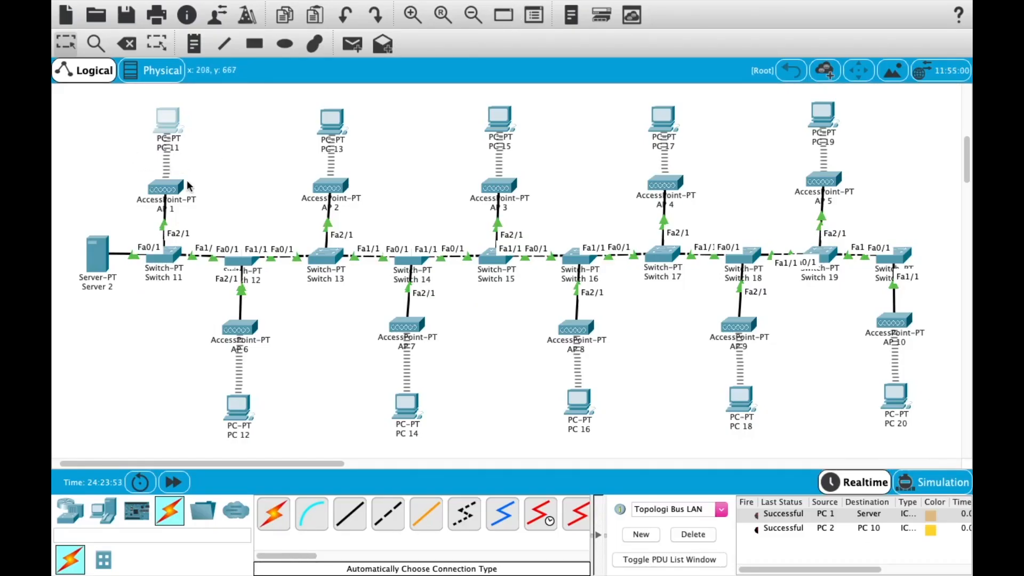
Step: Give Server 2 the static IP address 192.168.1.1 with subnet mask 255.255.255.0
mouse_move(188, 187)
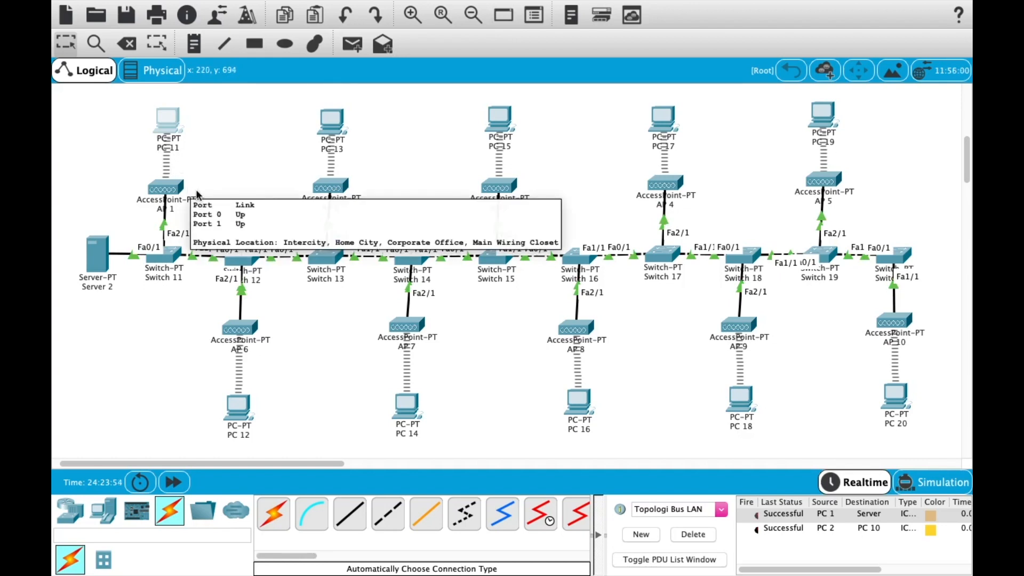
left_click(103, 244)
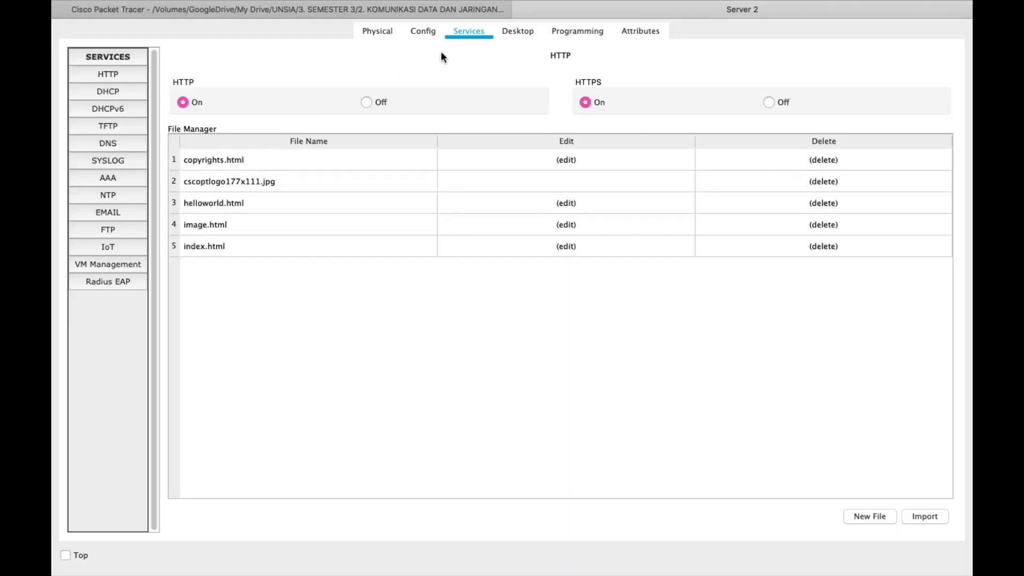
left_click(500, 34)
left_click(171, 74)
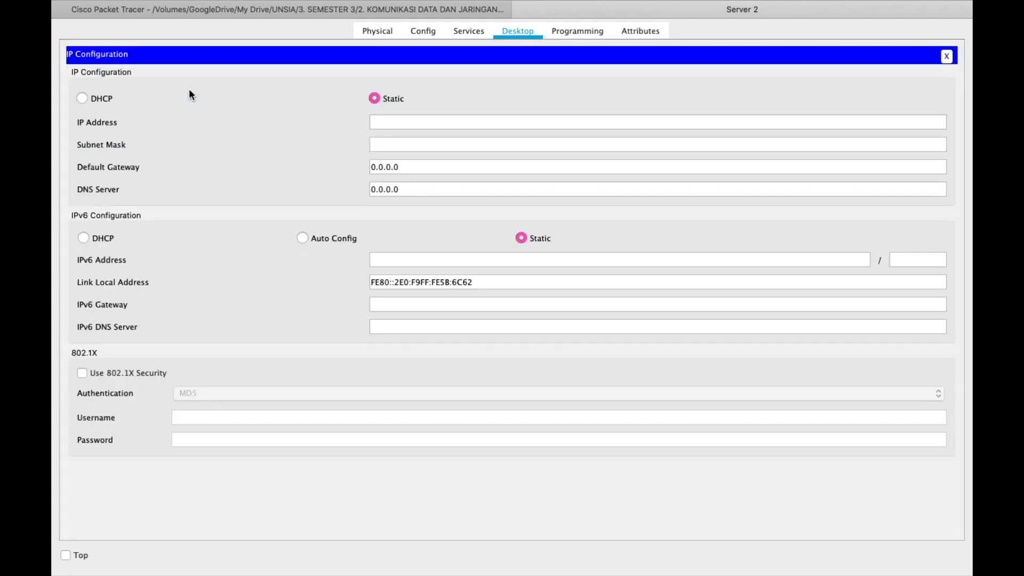
left_click(402, 116)
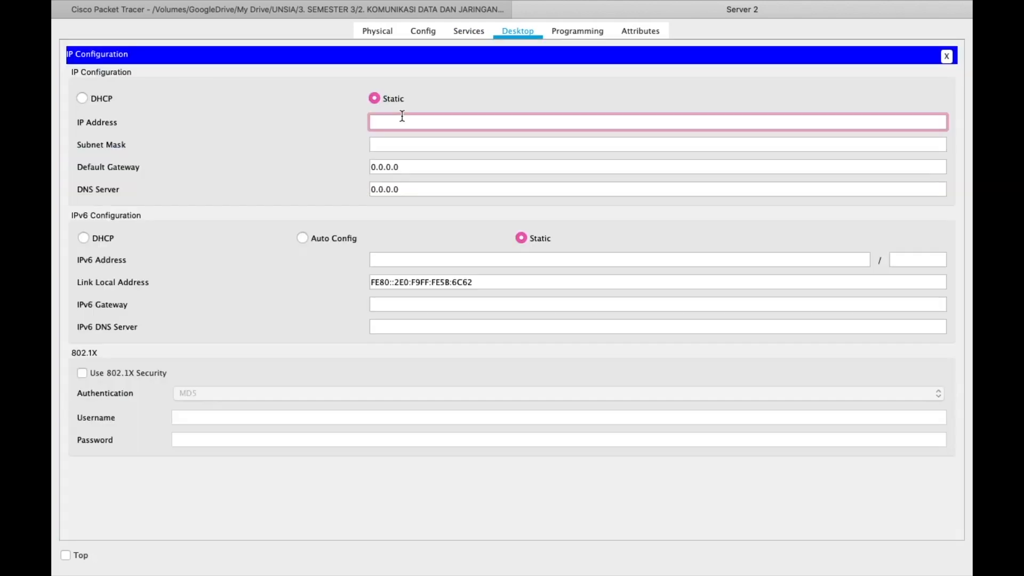
type("192.168.1.1")
key("Tab")
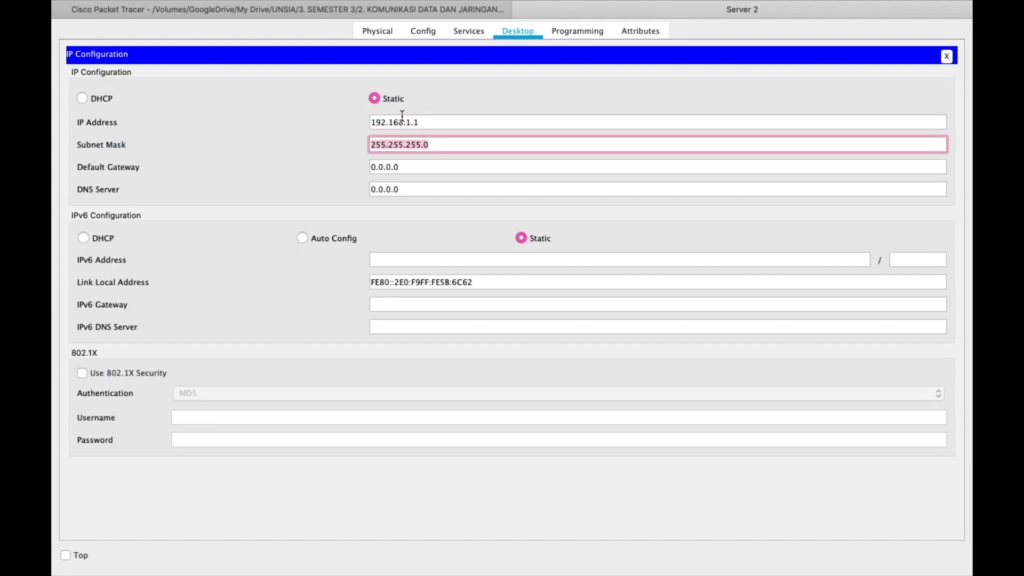
Step: Turn on Server 2's DHCP service and set the serverPool default gateway to 192.168.1.1
left_click(461, 37)
left_click(118, 93)
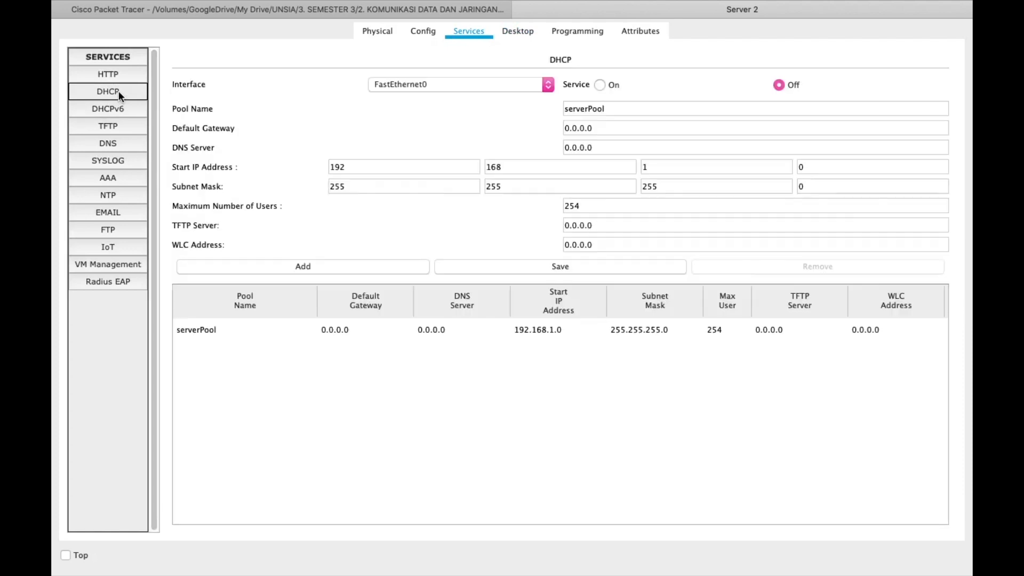
left_click(598, 87)
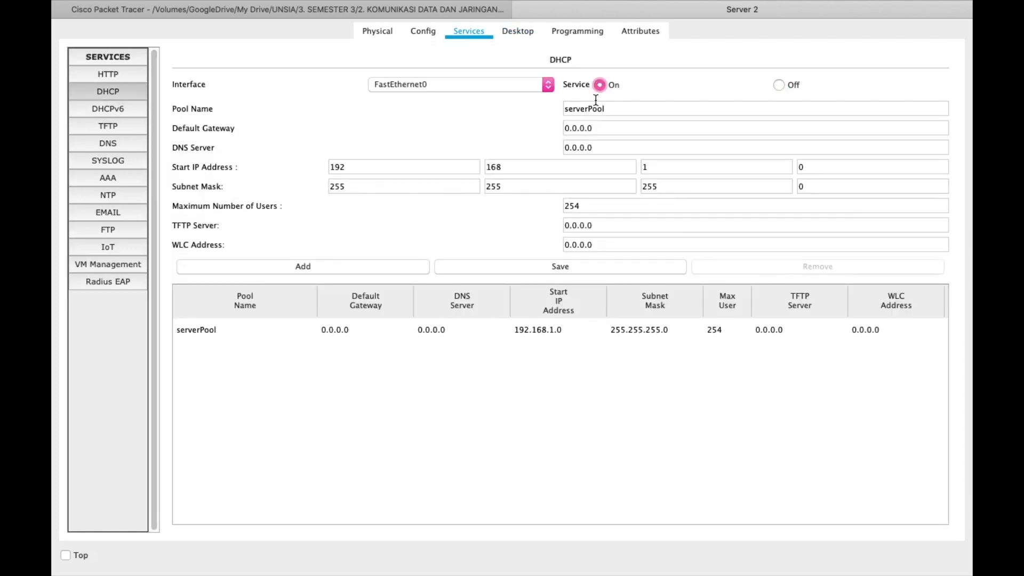
left_click(601, 127)
key("super+a")
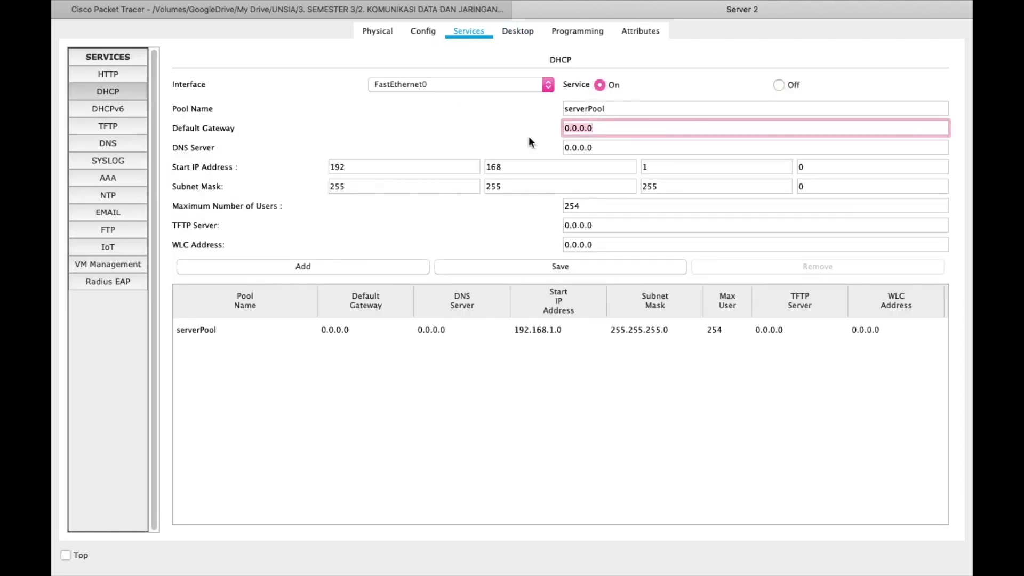
type("192.168.1.1")
key("super+a")
type("`")
key("BackSpace")
type("192.168.1.1")
Step: Set the serverPool DNS server to 192.168.1.1 and start IP address to 192.168.1.2, and save the pool
key("Tab")
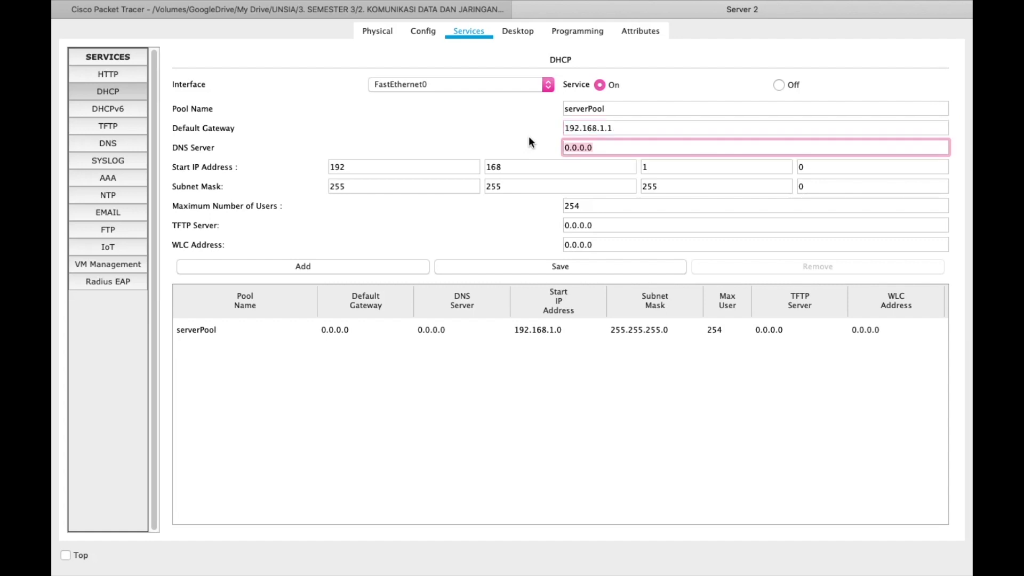
type("192.168.1.1")
left_click(827, 166)
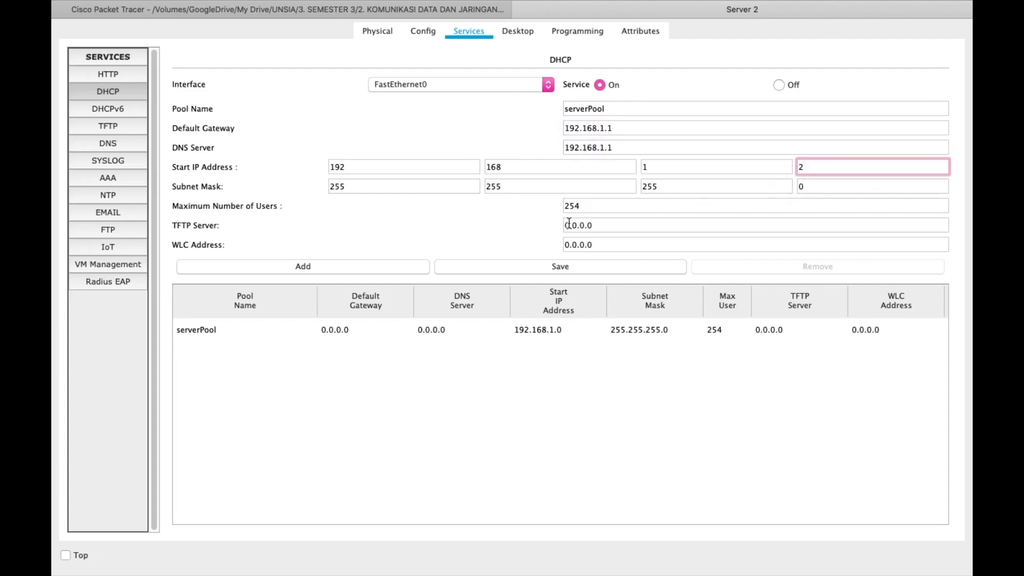
left_click(506, 265)
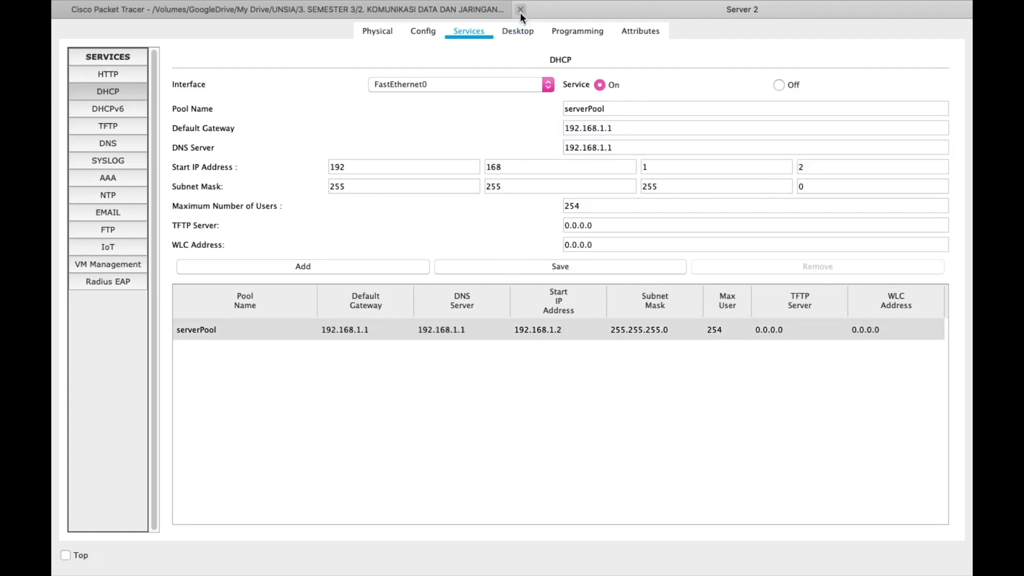
left_click(520, 10)
Step: Switch PC 11's Wireless0 IP configuration to static and back to DHCP to request a new address
mouse_move(488, 121)
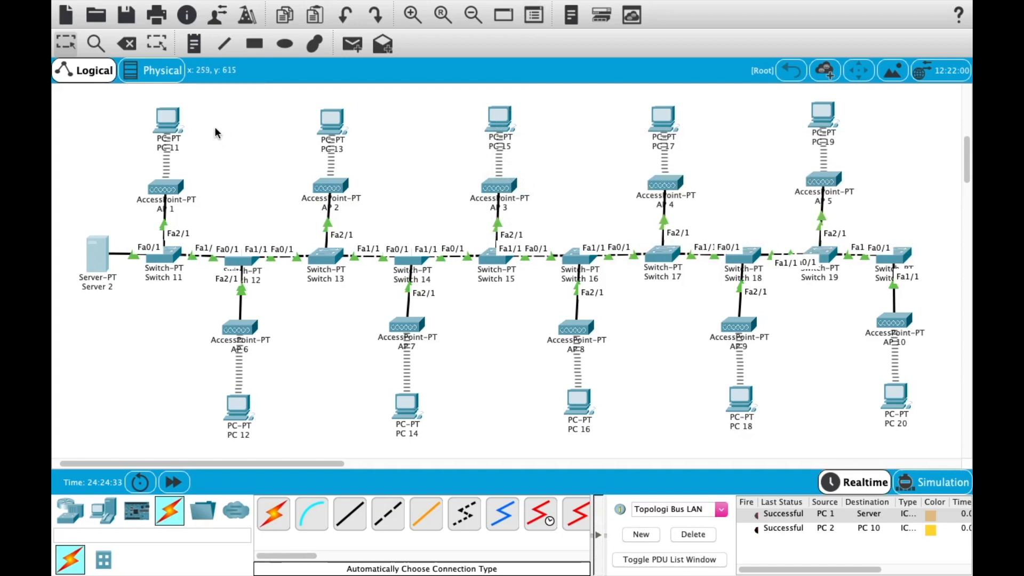
left_click(178, 128)
left_click(171, 99)
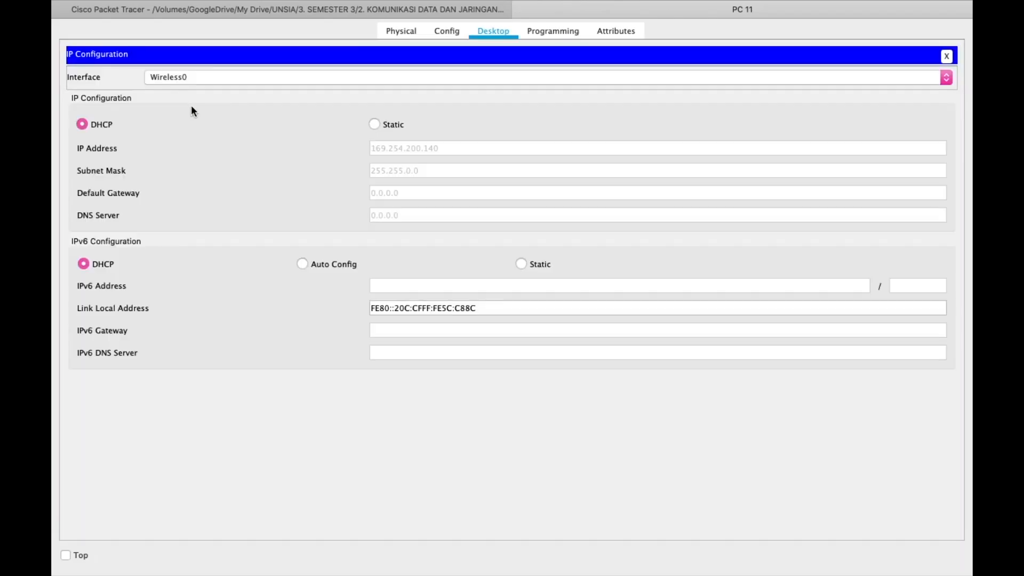
left_click(372, 124)
left_click(96, 127)
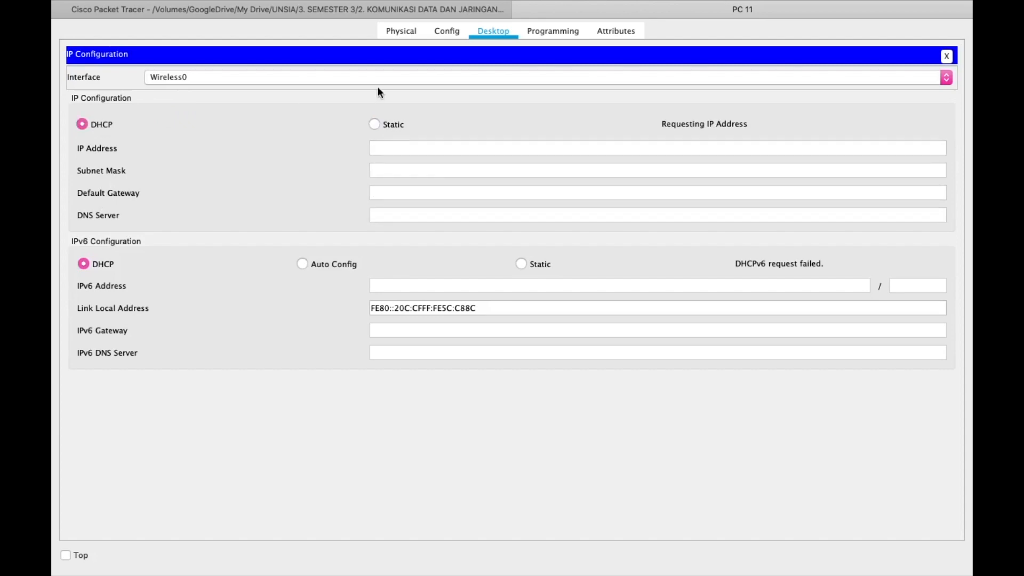
Step: Close PC 11's window and examine the Wireless0 IP configuration of PC 12 and PC 14
left_click(524, 11)
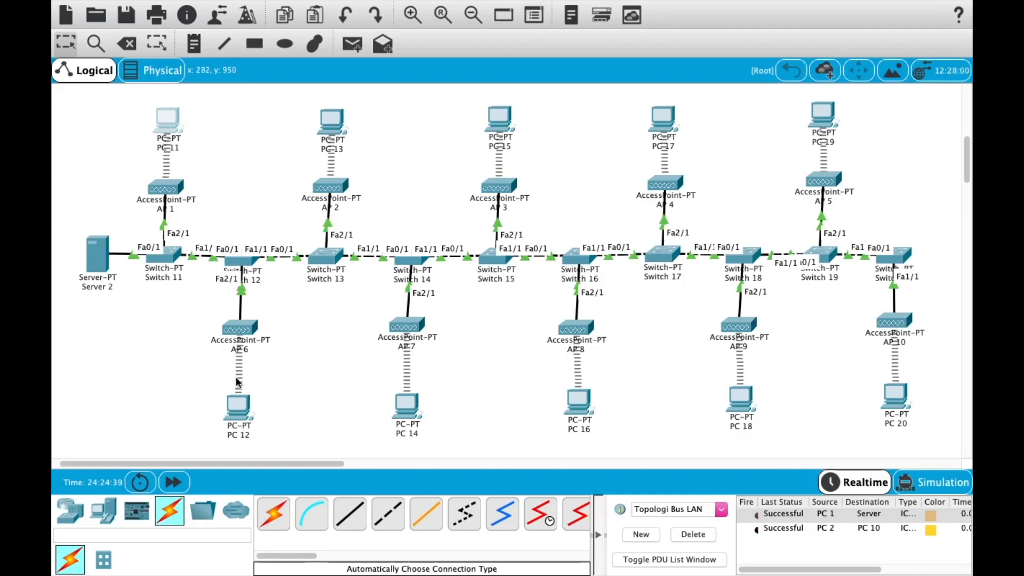
left_click(238, 406)
left_click(491, 32)
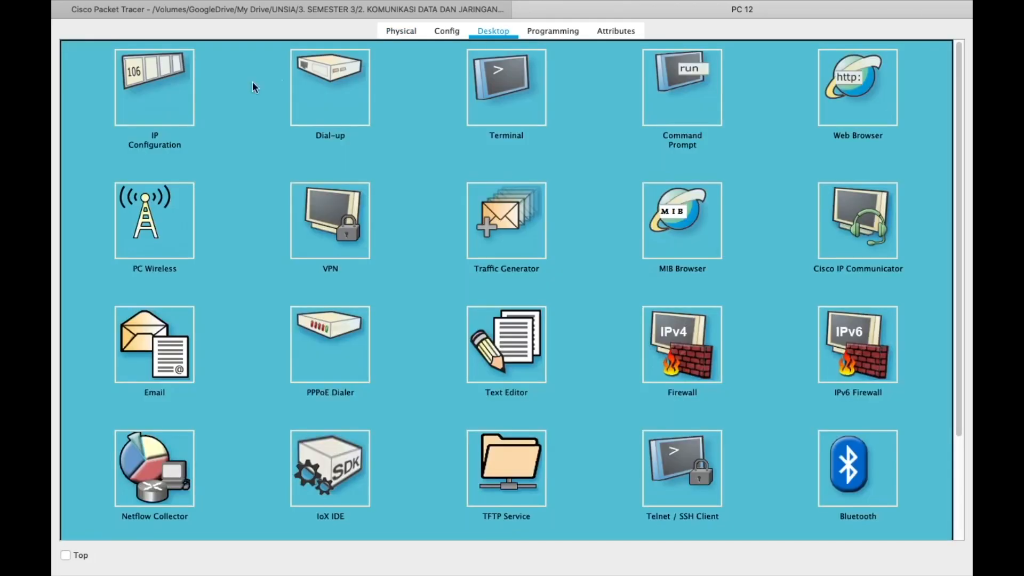
left_click(152, 94)
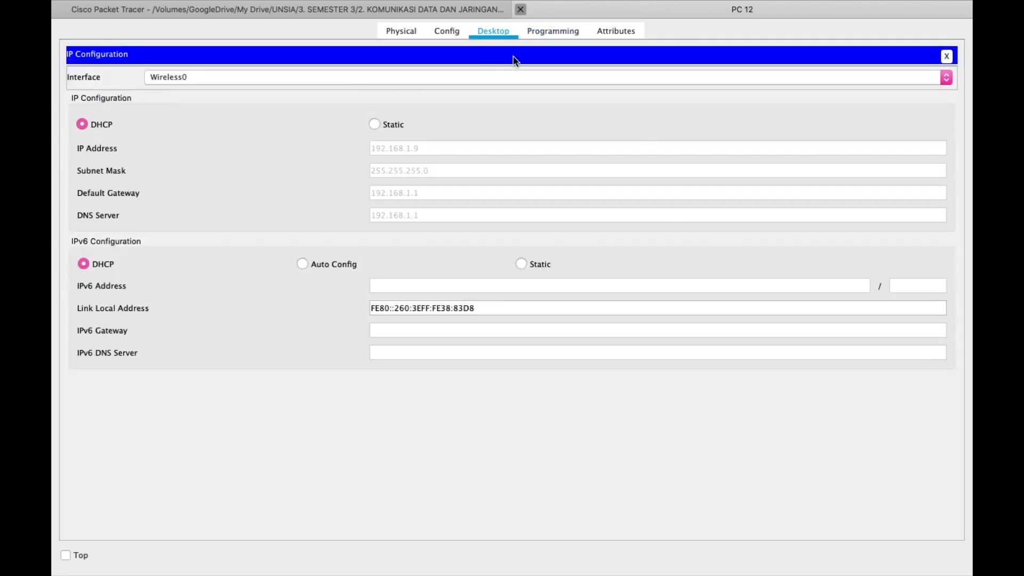
left_click(521, 9)
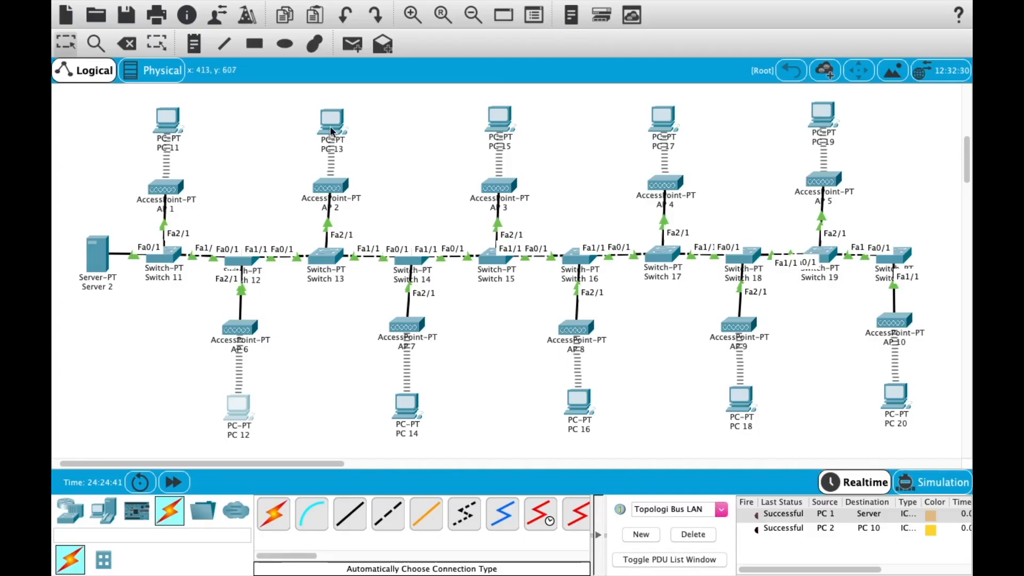
left_click(415, 419)
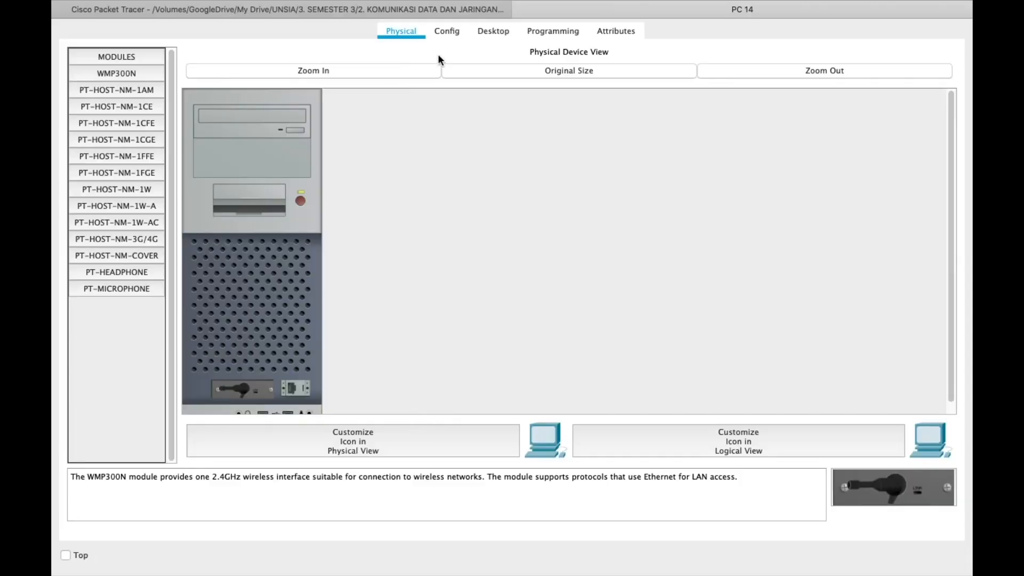
left_click(490, 32)
left_click(174, 91)
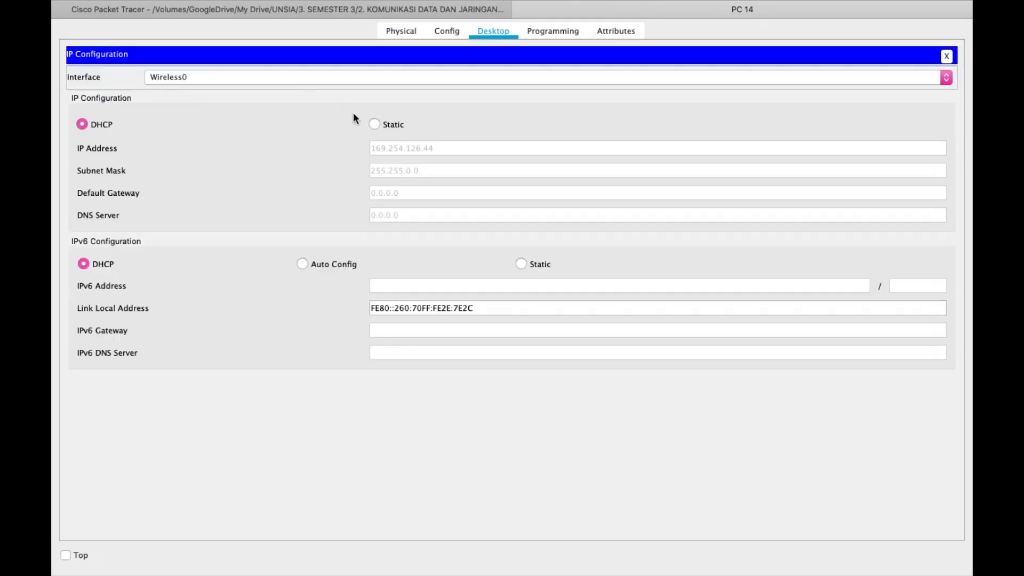
left_click(522, 10)
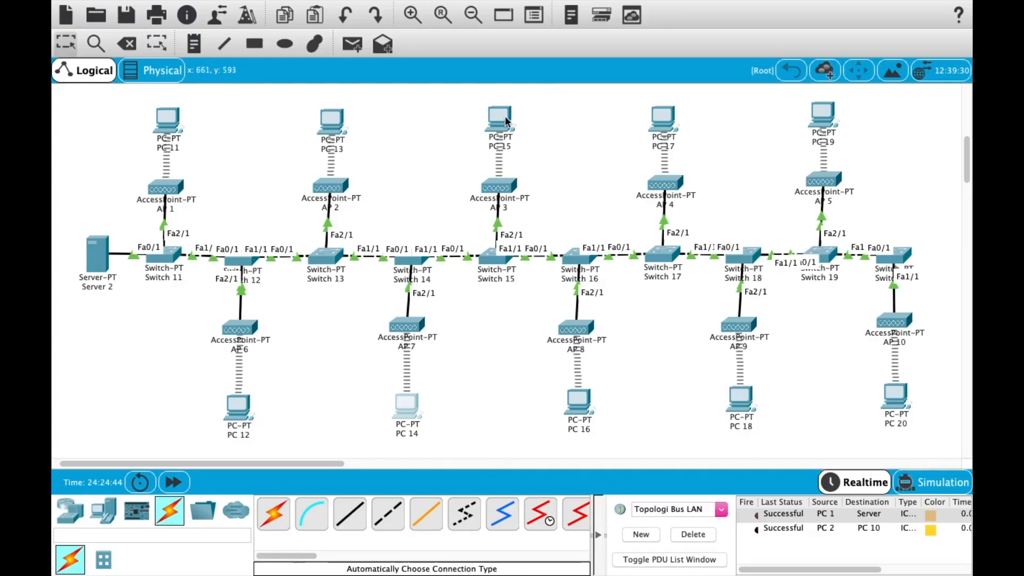
Step: Look over PC 15 and check the wireless addresses assigned to PC 16, PC 17 and PC 18 in the workspace
left_click(504, 116)
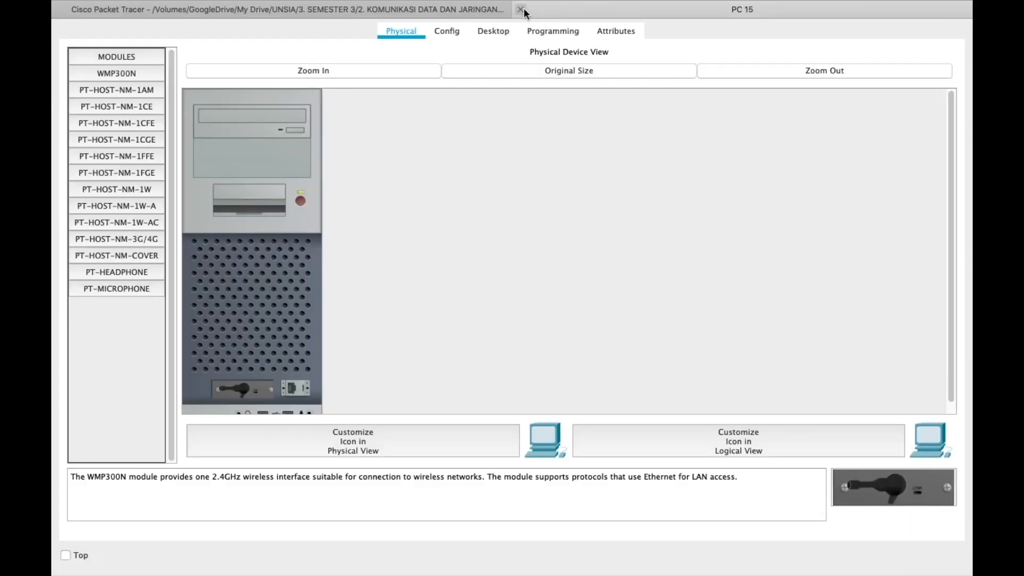
left_click(521, 10)
mouse_move(580, 401)
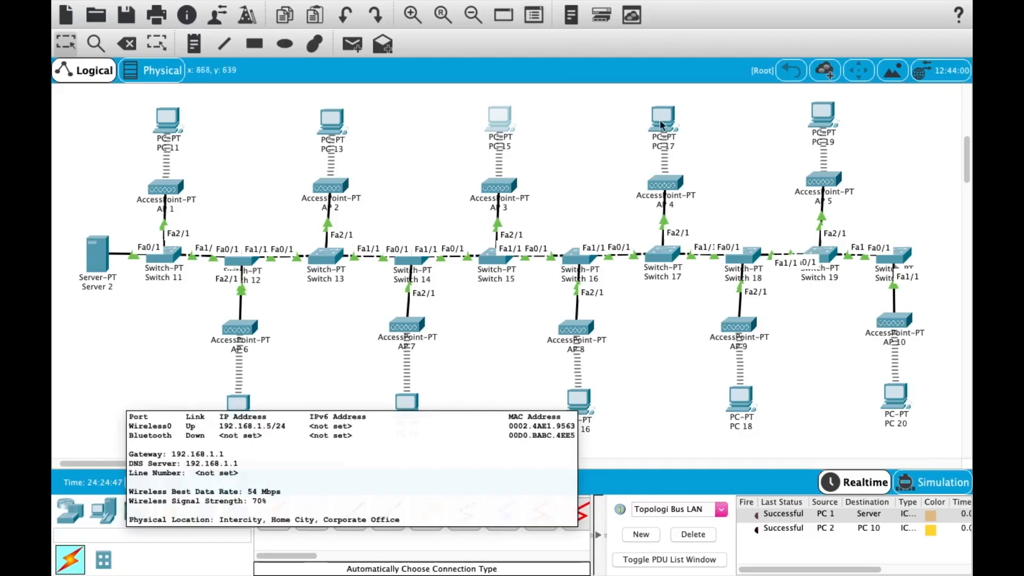
mouse_move(660, 115)
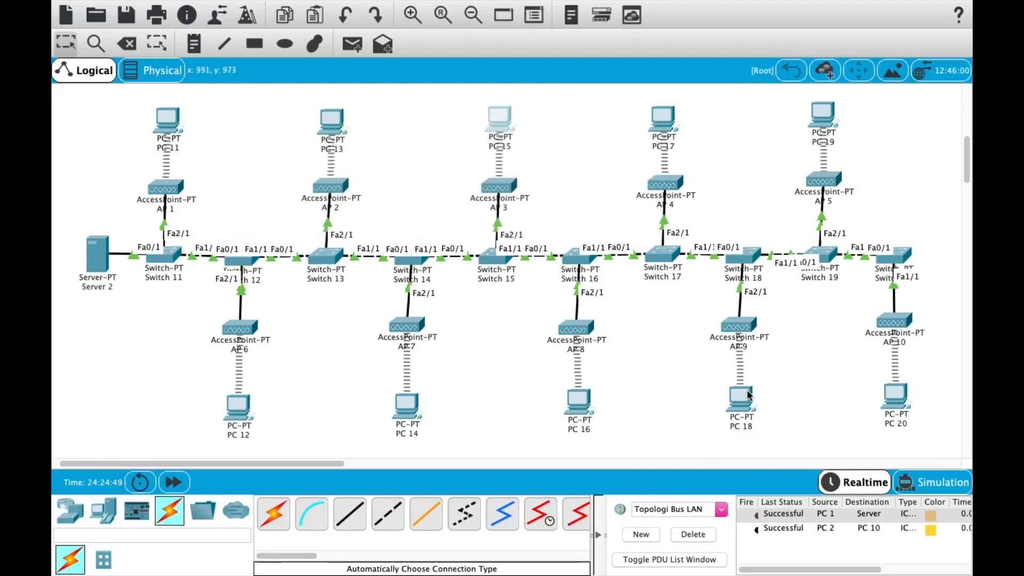
mouse_move(745, 396)
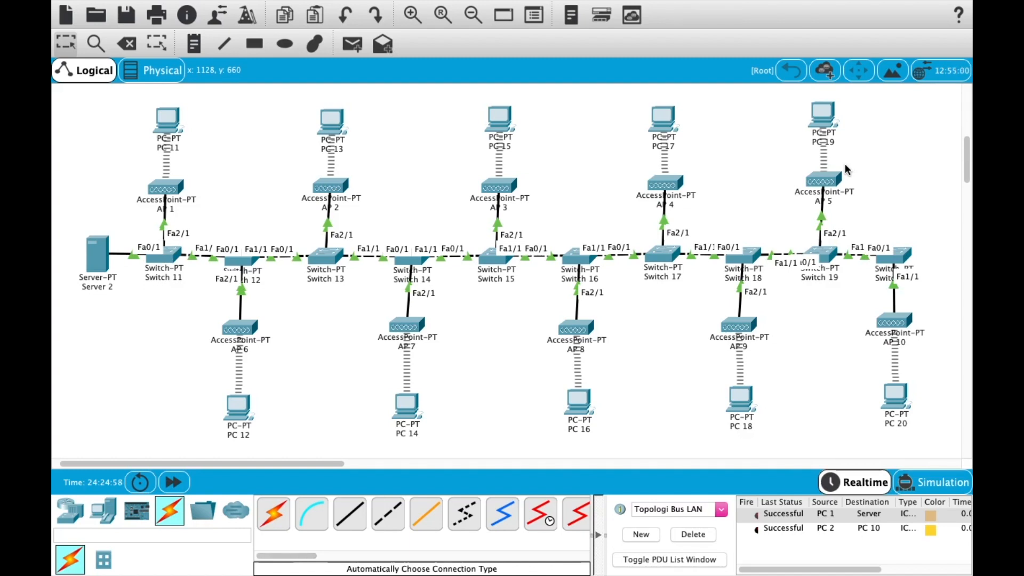
Step: Switch to the Topologi Bus Wireless scenario and send a simple PDU from Server 2 to PC 11
left_click(715, 511)
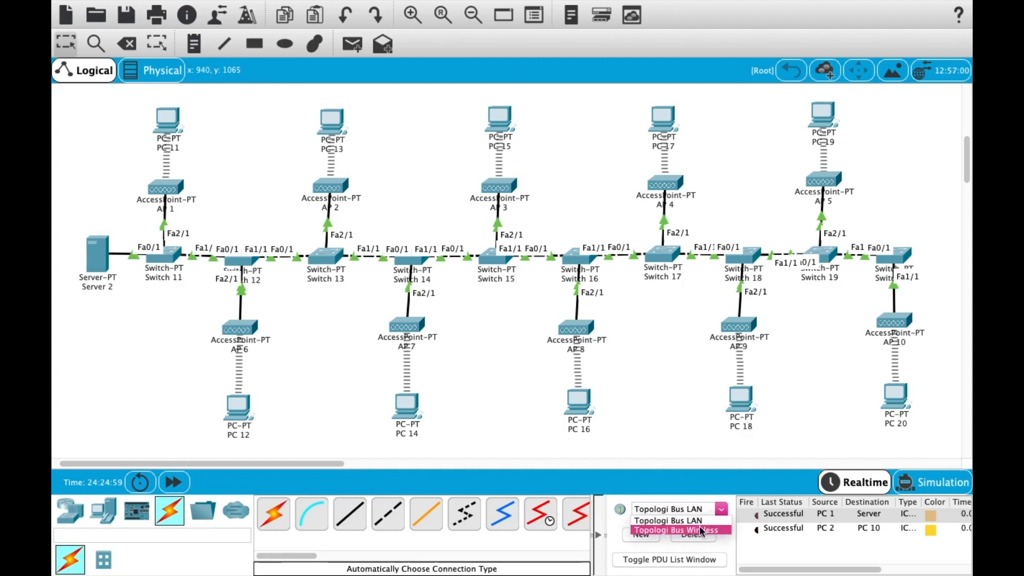
left_click(700, 530)
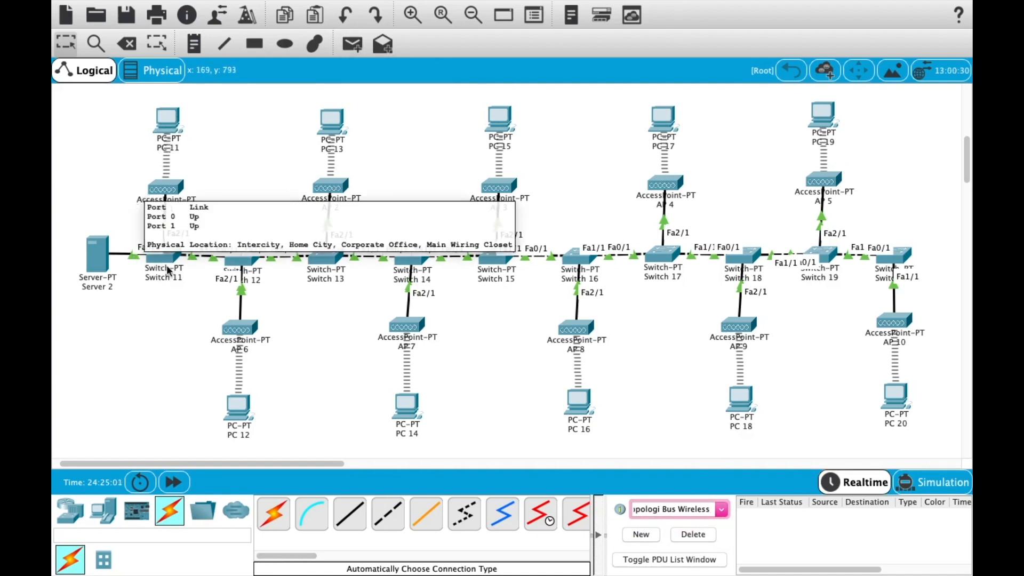
mouse_move(236, 413)
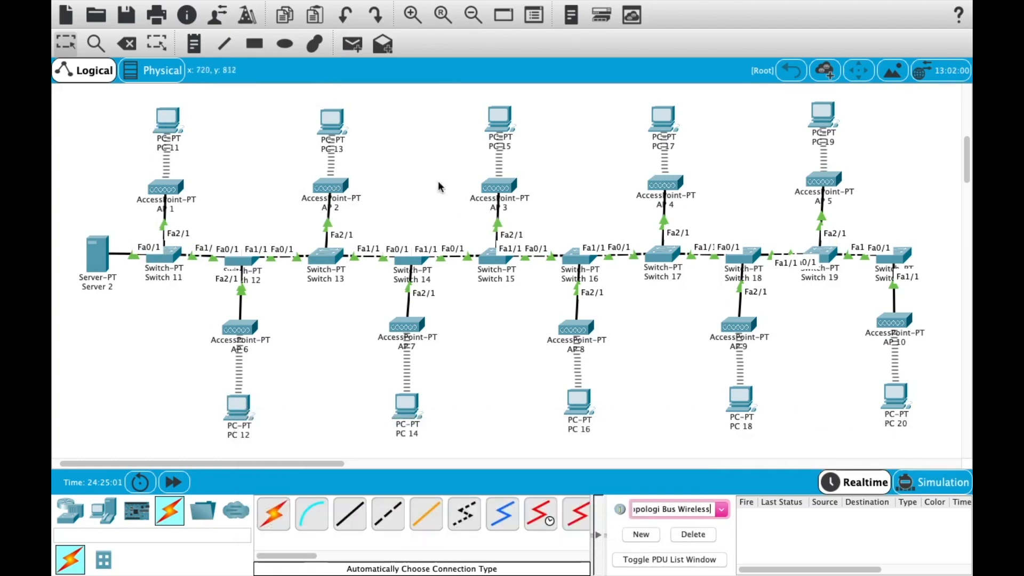
left_click(352, 47)
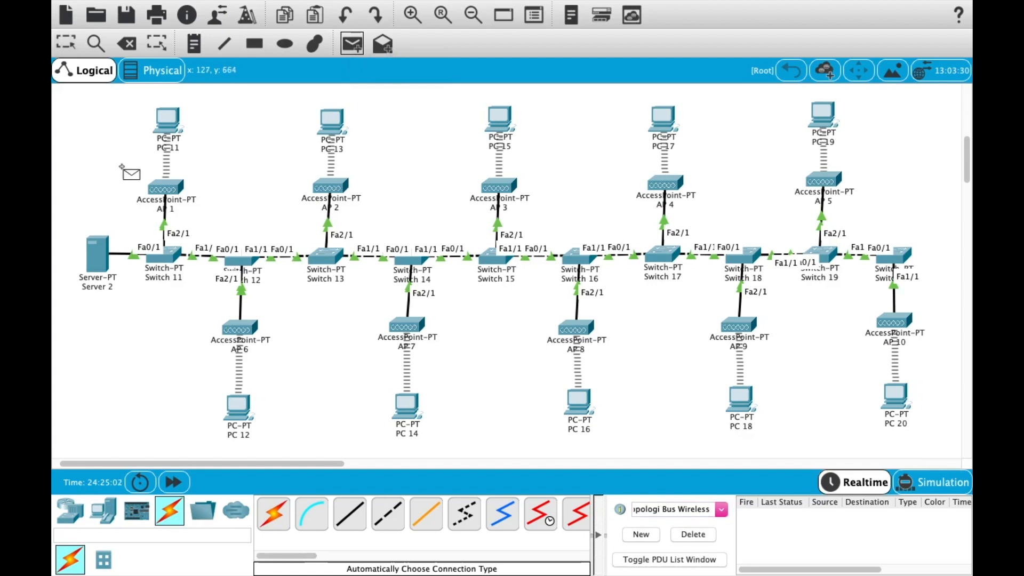
left_click(120, 254)
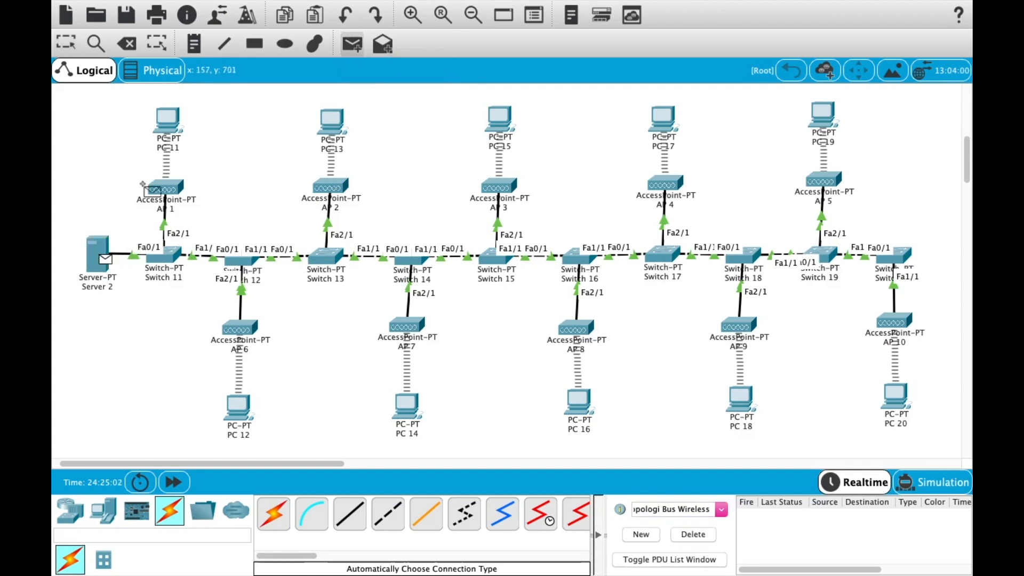
left_click(164, 123)
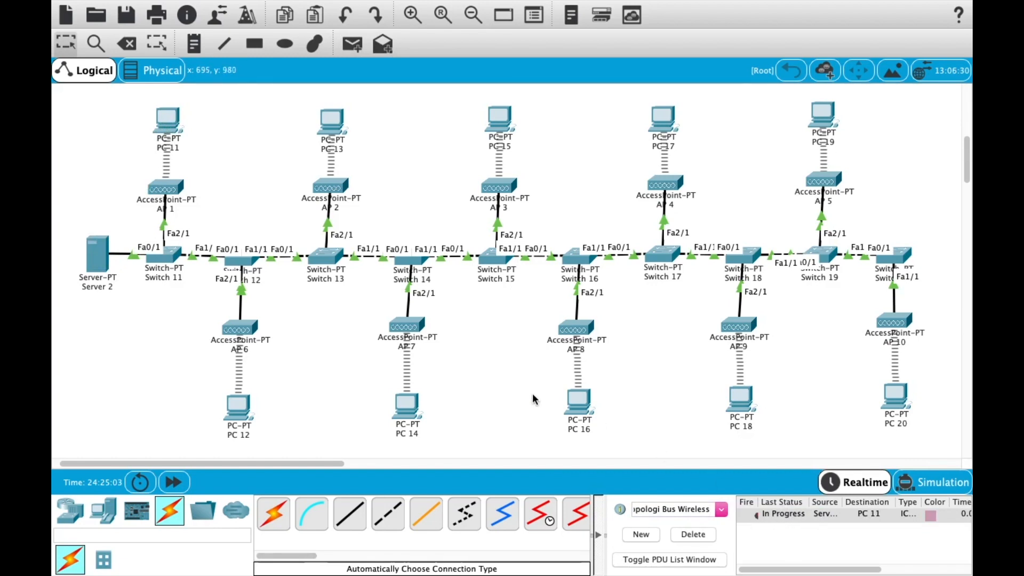
Step: Send a simple PDU from PC 12 to PC 20
left_click(356, 51)
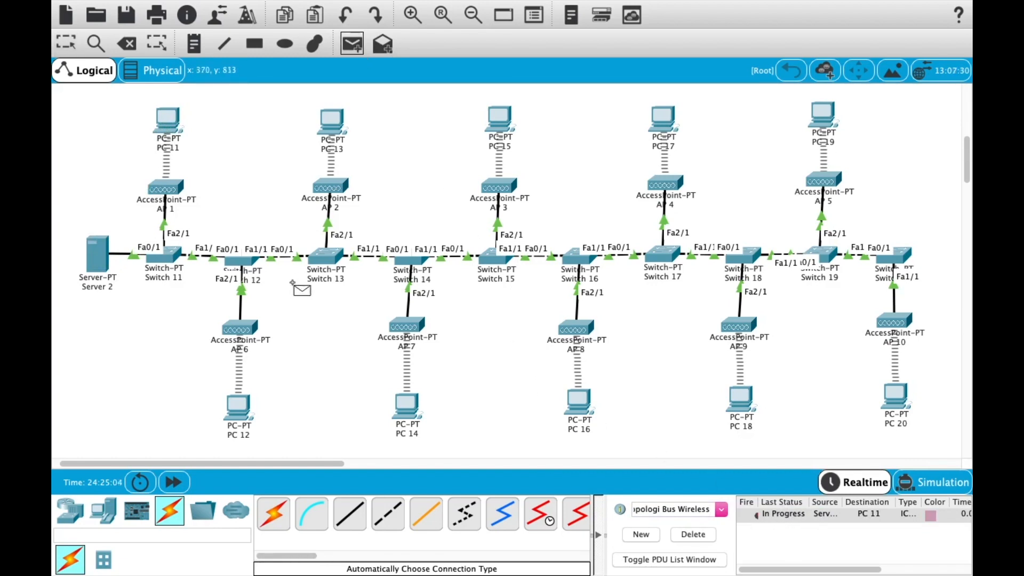
left_click(235, 408)
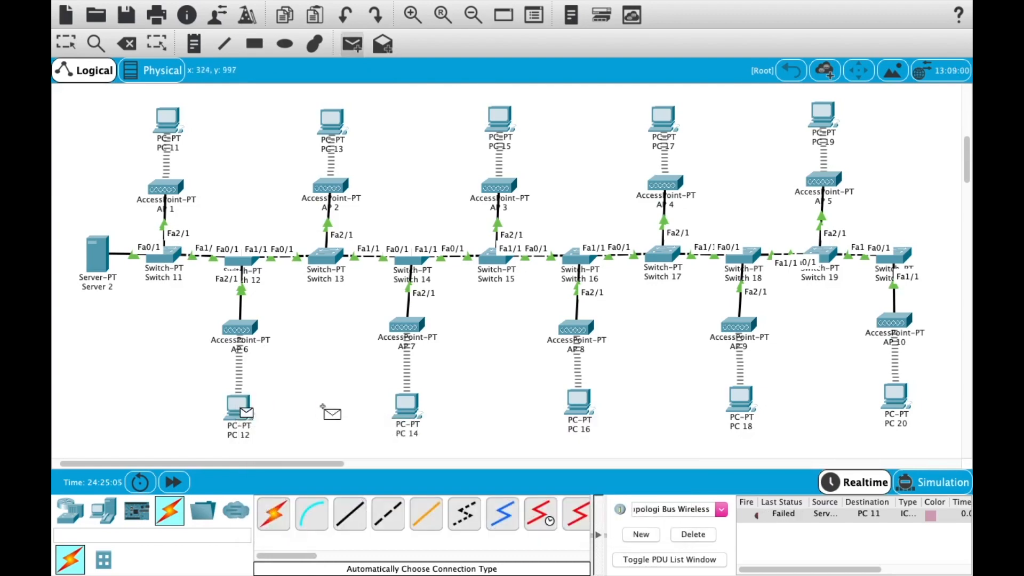
left_click(896, 402)
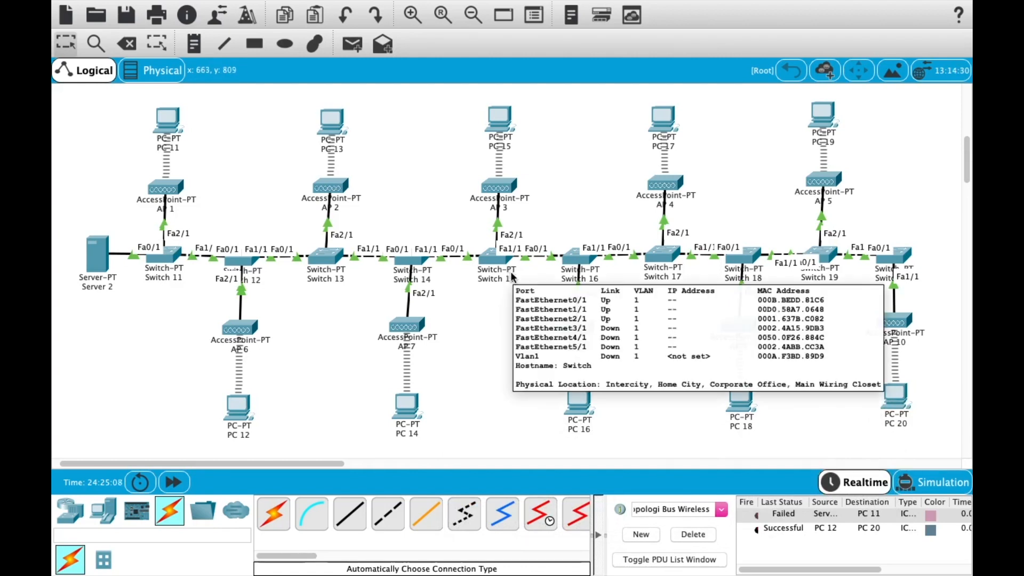
Step: Check the addresses of PC 19 and PC 12, and ping 192.168.1.9 from PC 19's Command Prompt
mouse_move(823, 117)
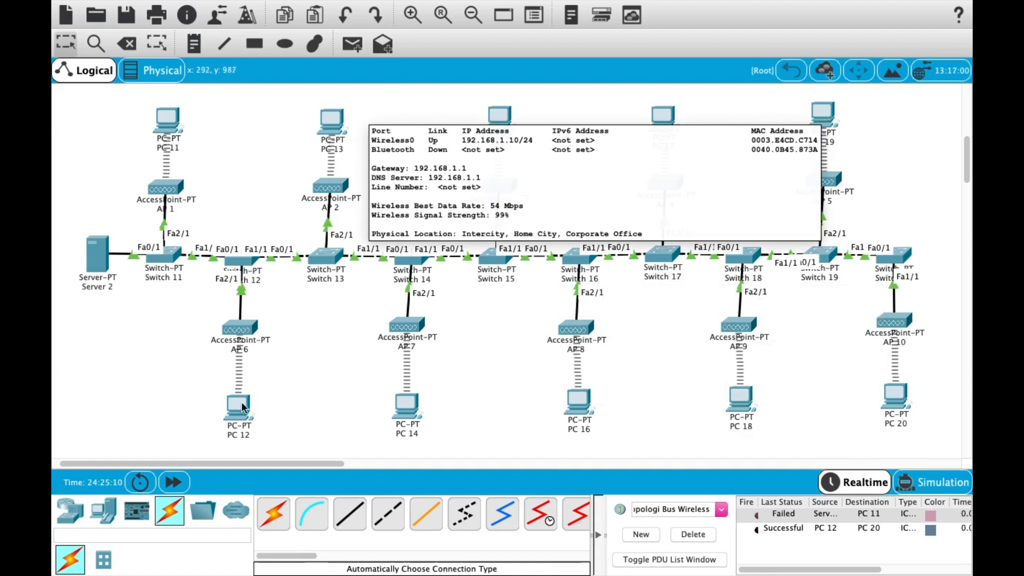
mouse_move(239, 414)
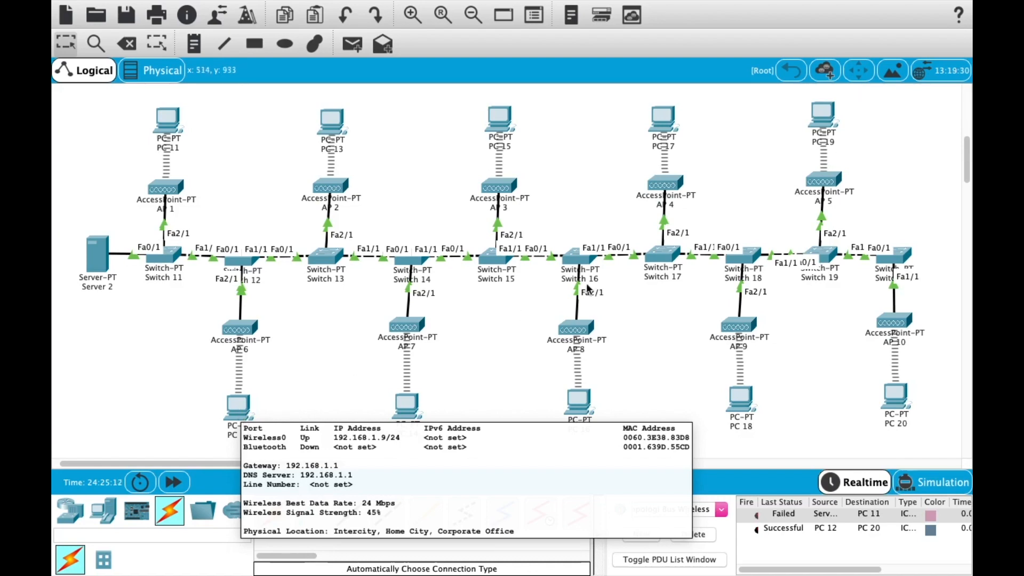
left_click(821, 114)
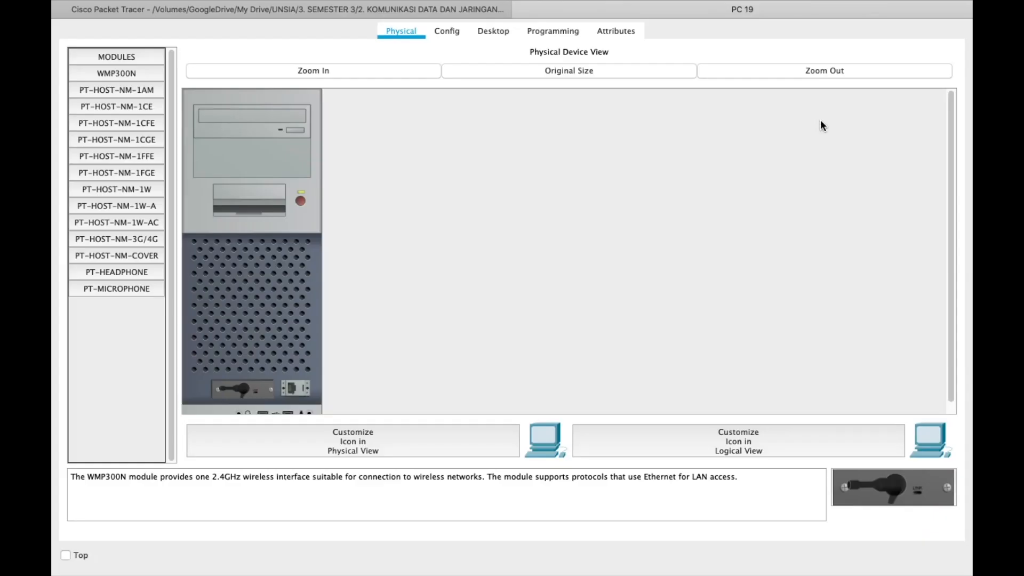
left_click(494, 32)
left_click(674, 77)
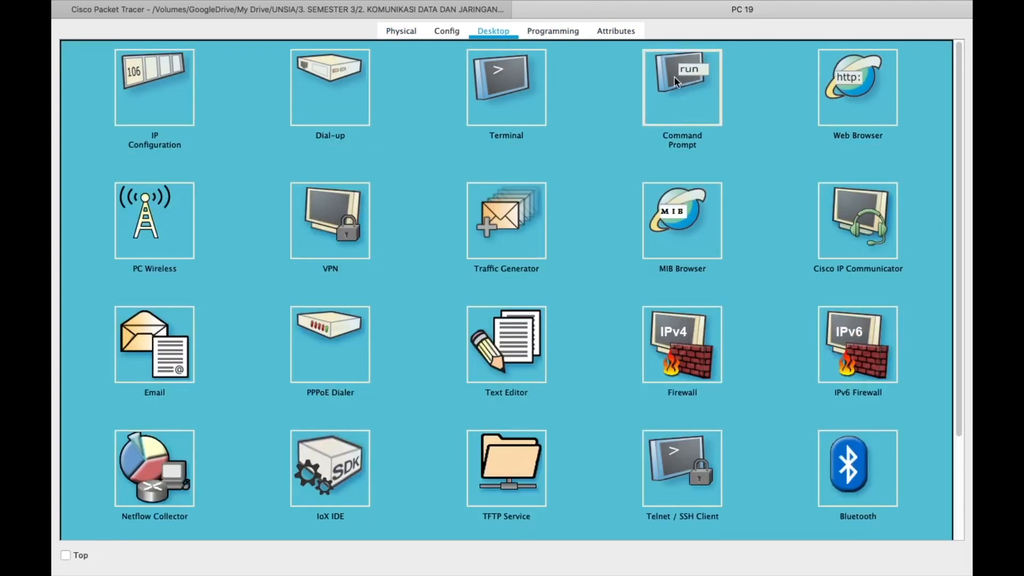
type("pin")
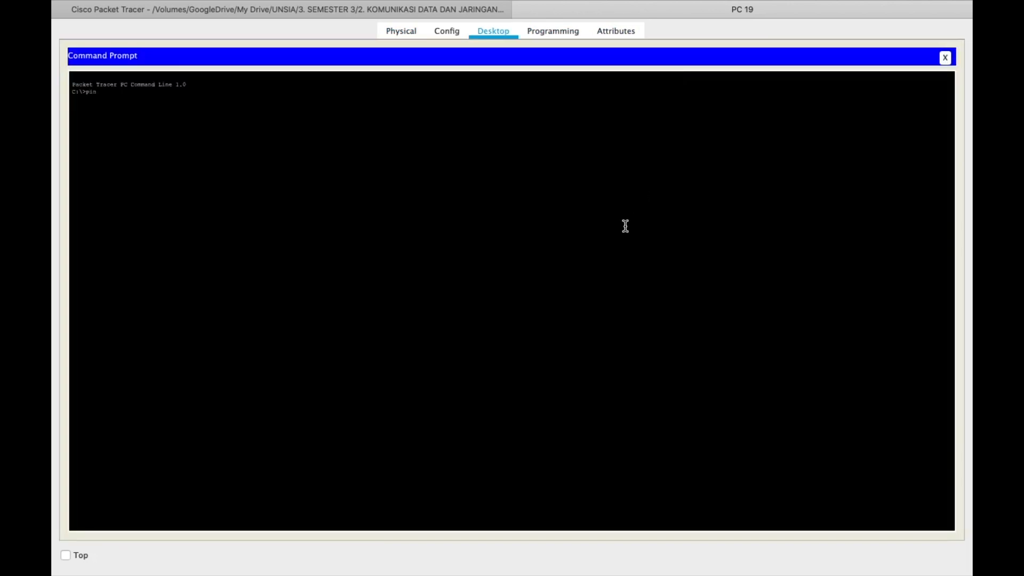
type("g 192.168.1.9")
key("Return")
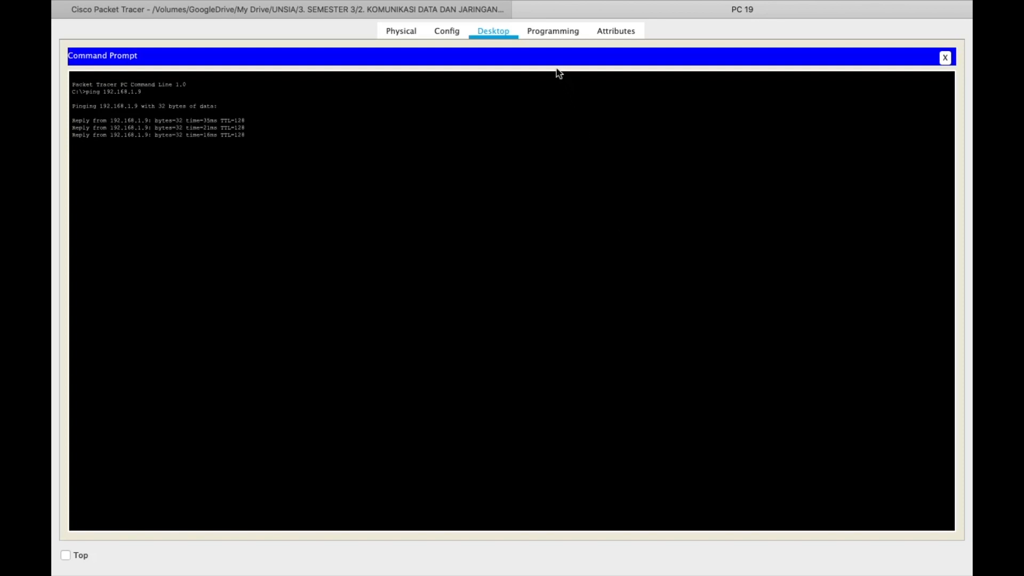
left_click(520, 10)
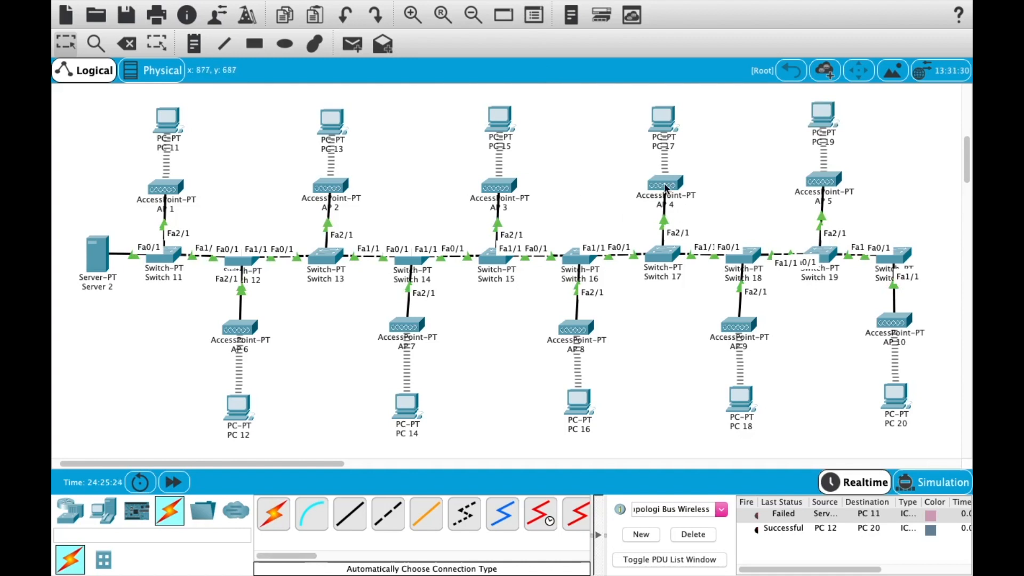
mouse_move(665, 188)
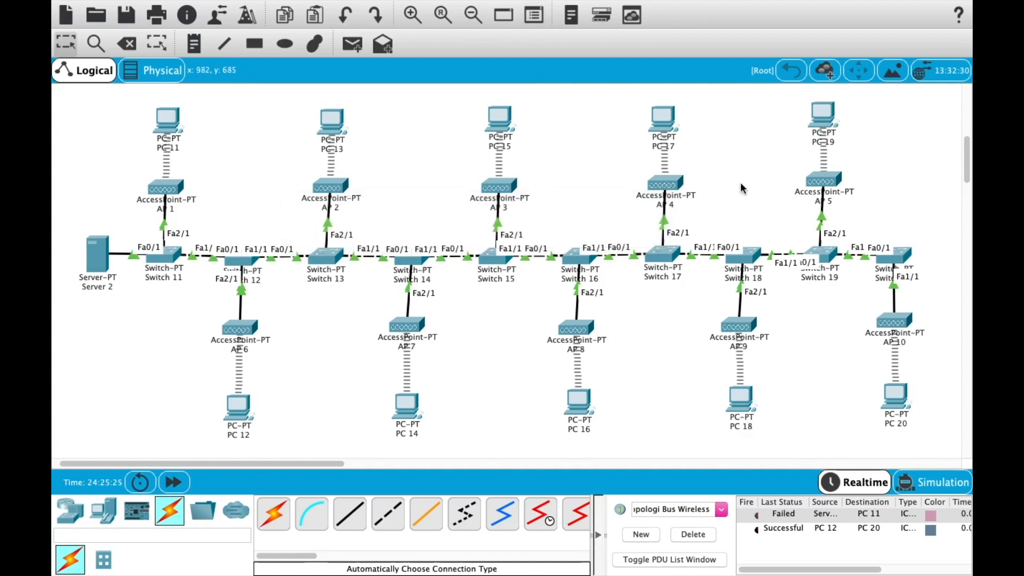